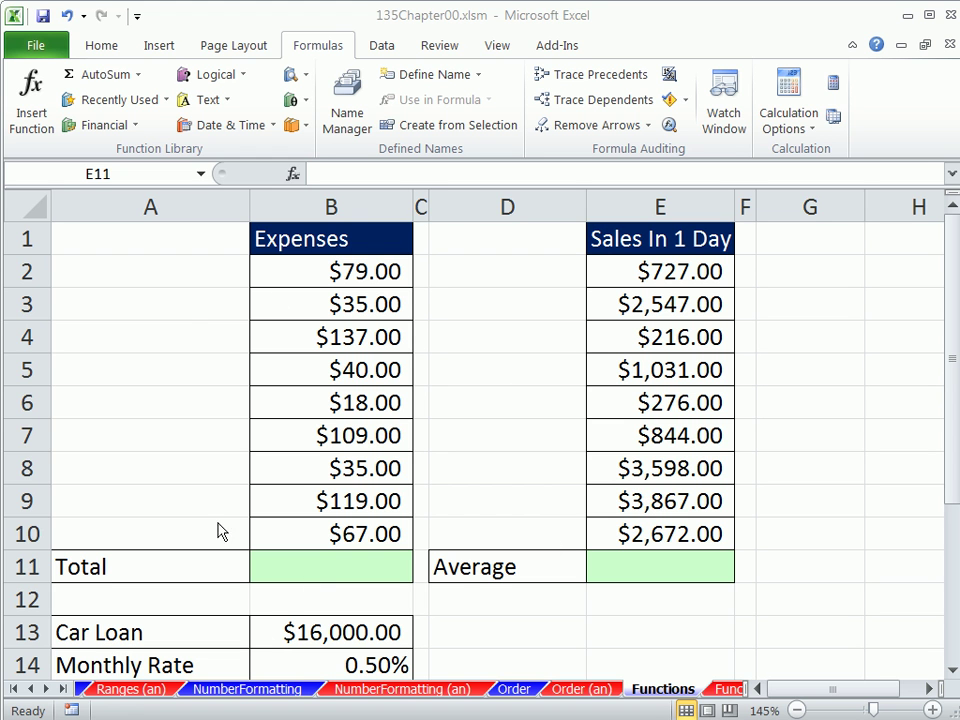
Total the expenses in B2:B10 with a SUM formula in cell B11
{"action": "left_click", "coordinate": [395, 26]}
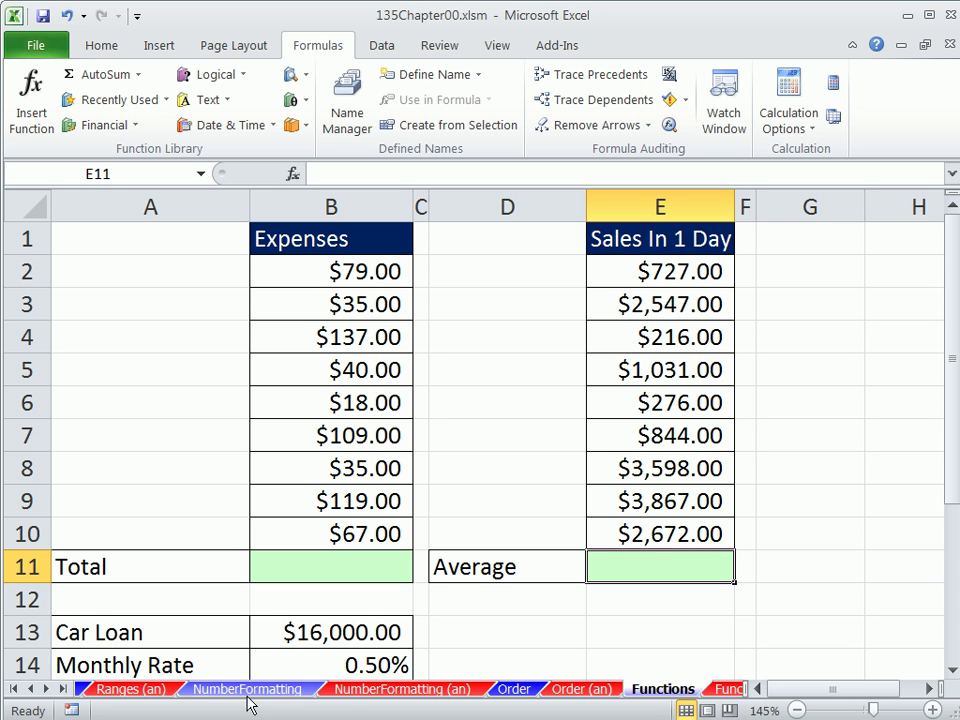
{"action": "left_click", "coordinate": [46, 690]}
{"action": "left_click", "coordinate": [46, 690]}
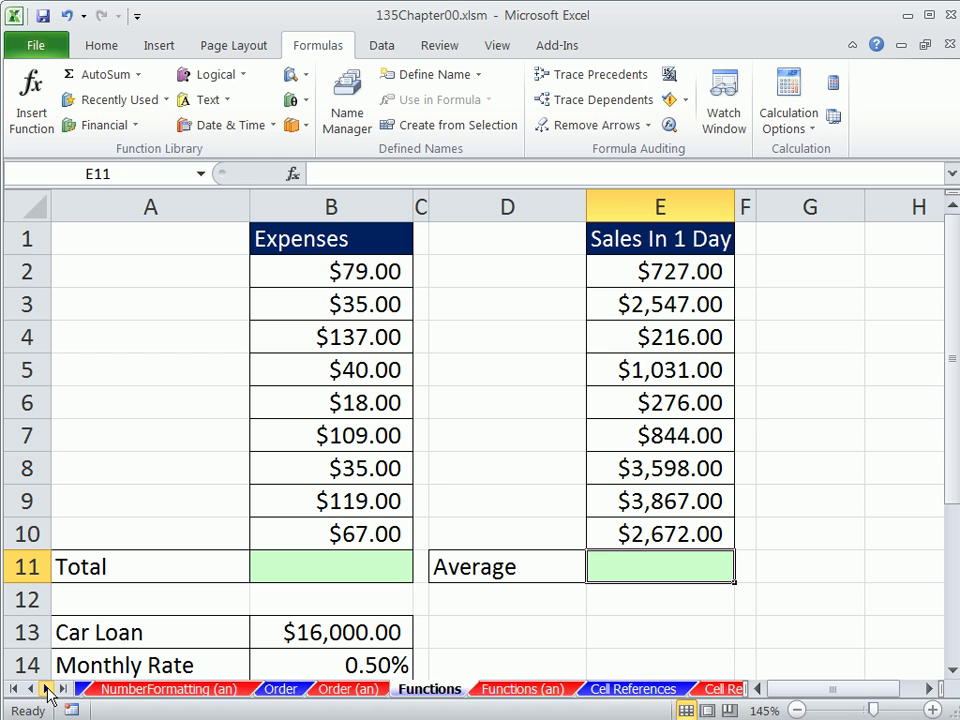
{"action": "left_click", "coordinate": [46, 690]}
{"action": "left_click", "coordinate": [46, 690]}
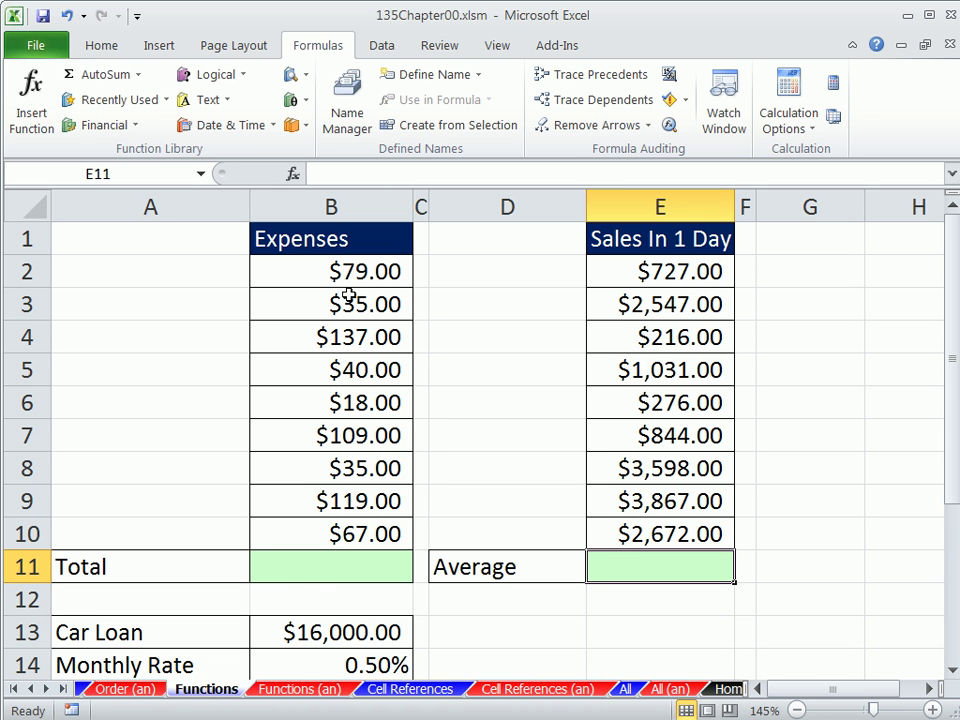
{"action": "left_click", "coordinate": [352, 570]}
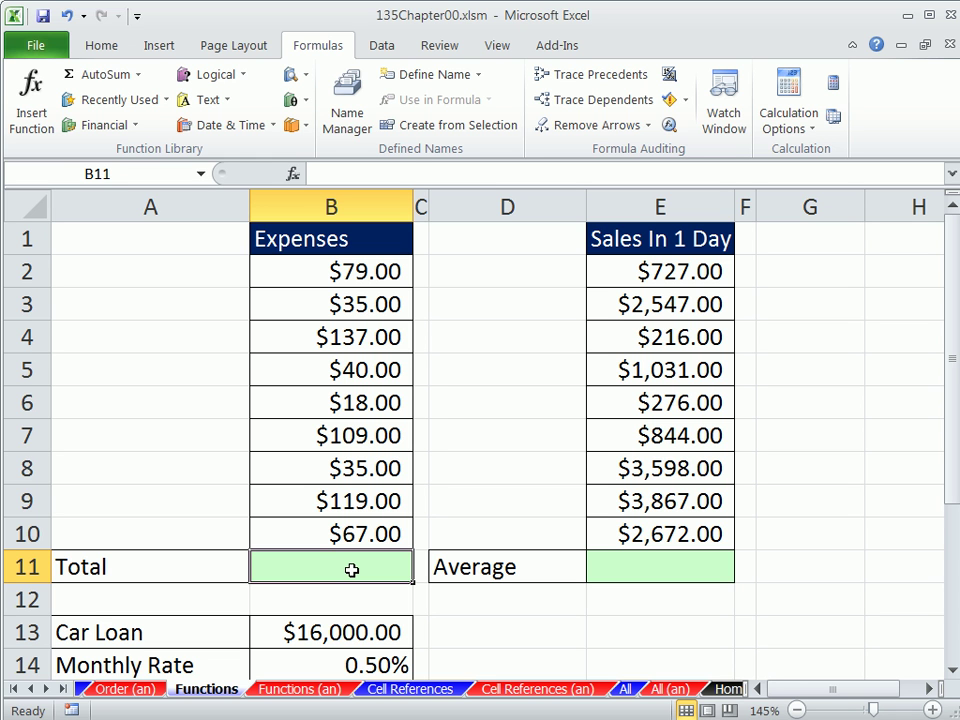
{"action": "key", "text": "alt+equal"}
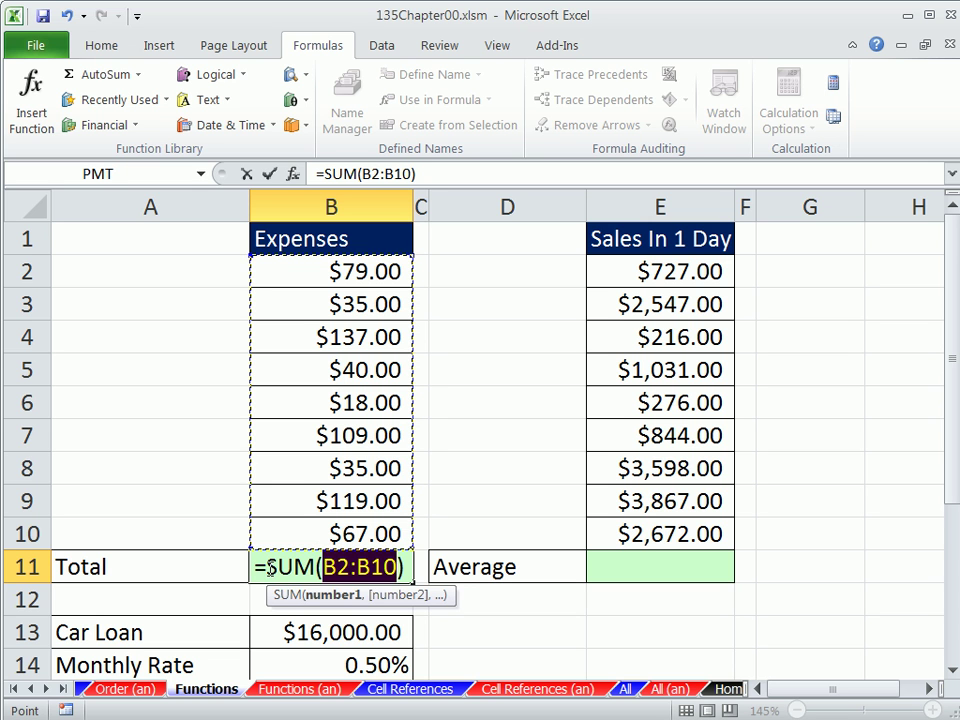
{"action": "left_click_drag", "start_coordinate": [260, 568], "coordinate": [397, 567]}
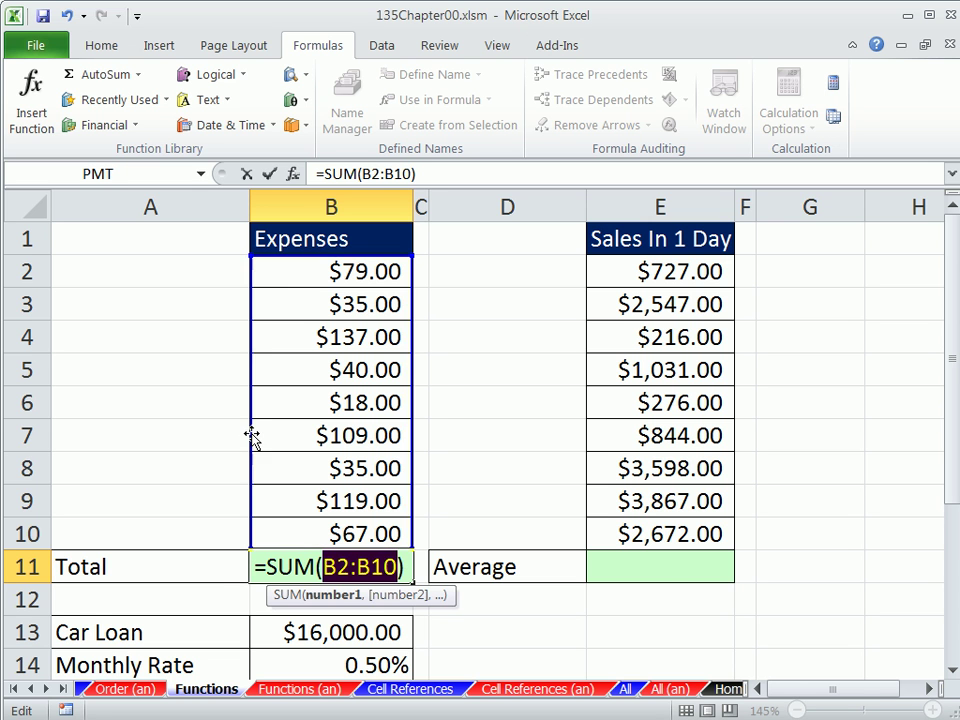
{"action": "key", "text": "Return"}
Average the daily sales in cell E11 with the formula =AVERAGE(E2:E10) and check its cell references
{"action": "left_click", "coordinate": [669, 570]}
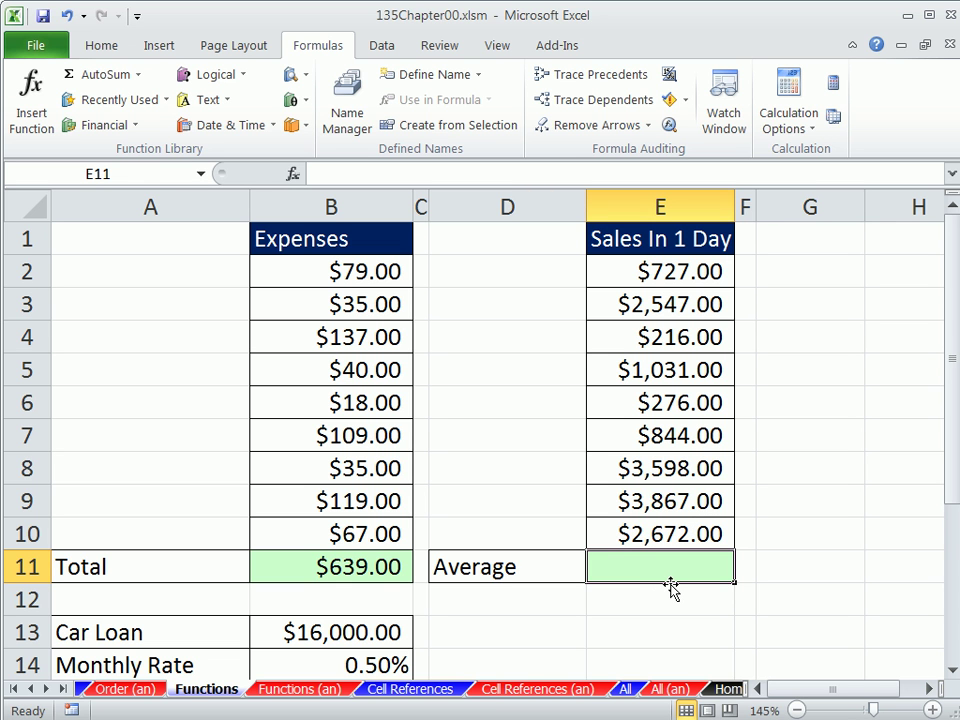
{"action": "type", "text": "=av"}
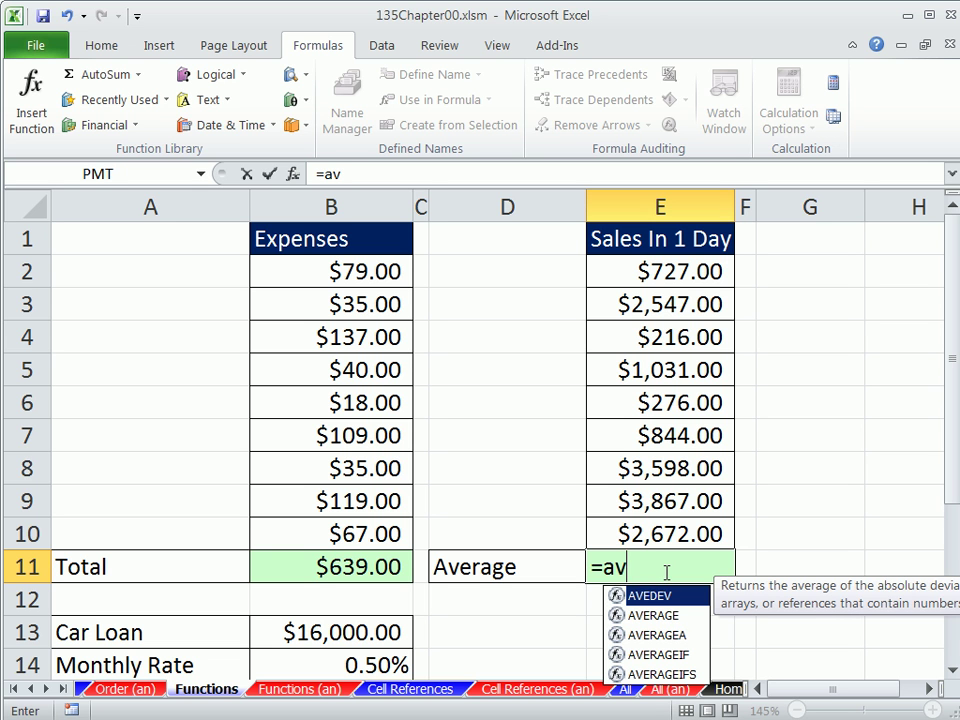
{"action": "key", "text": "Down"}
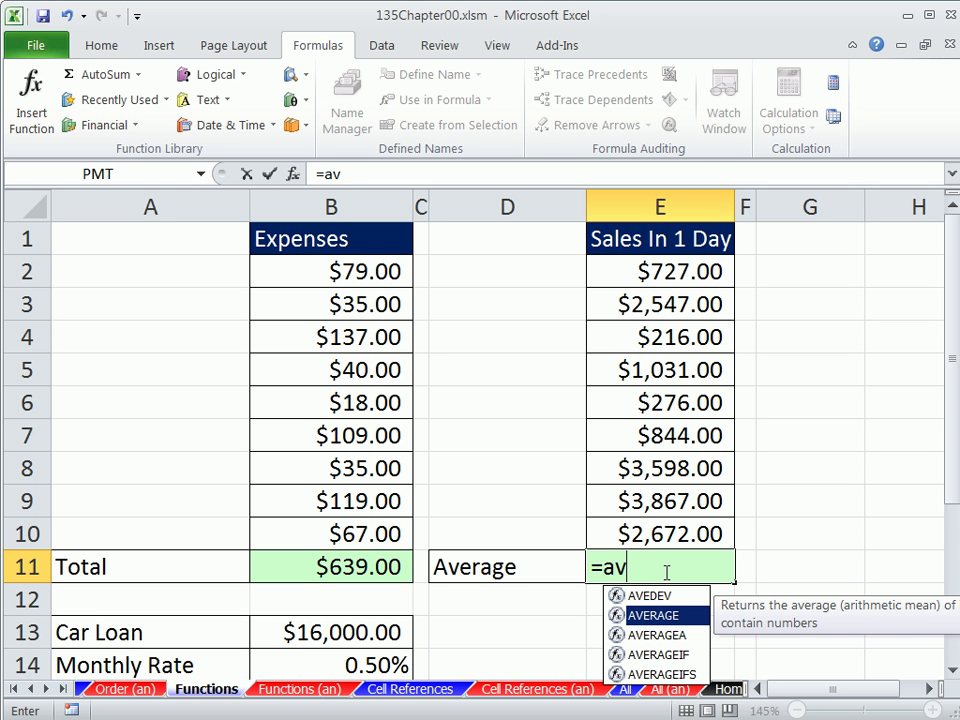
{"action": "key", "text": "Down"}
{"action": "key", "text": "Down"}
{"action": "key", "text": "Up"}
{"action": "key", "text": "Up"}
{"action": "double_click", "coordinate": [660, 622]}
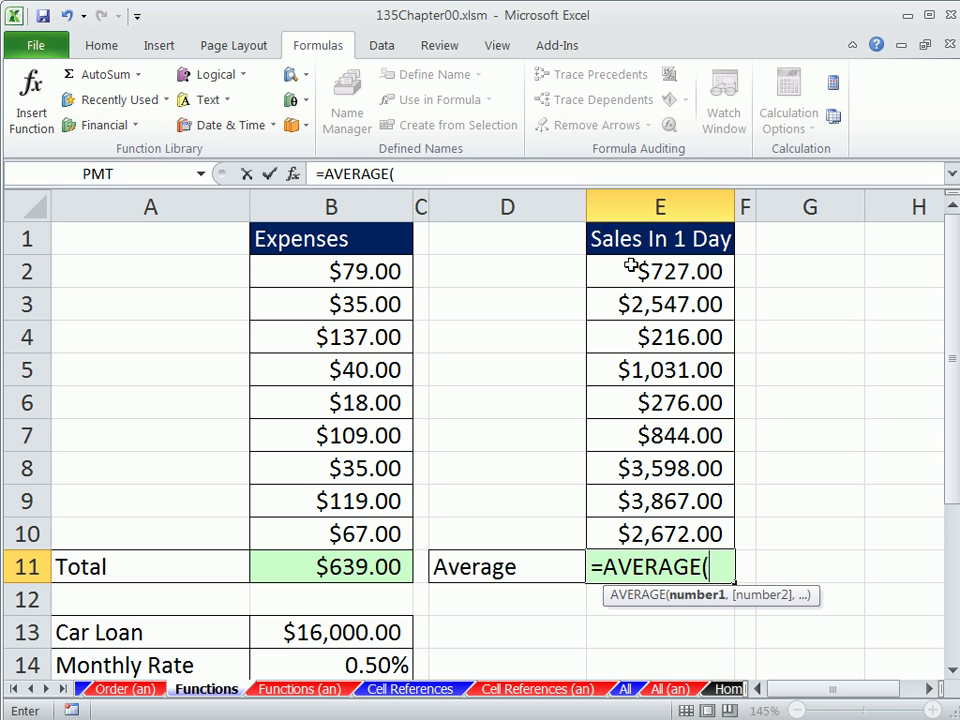
{"action": "left_click_drag", "start_coordinate": [632, 266], "coordinate": [655, 525]}
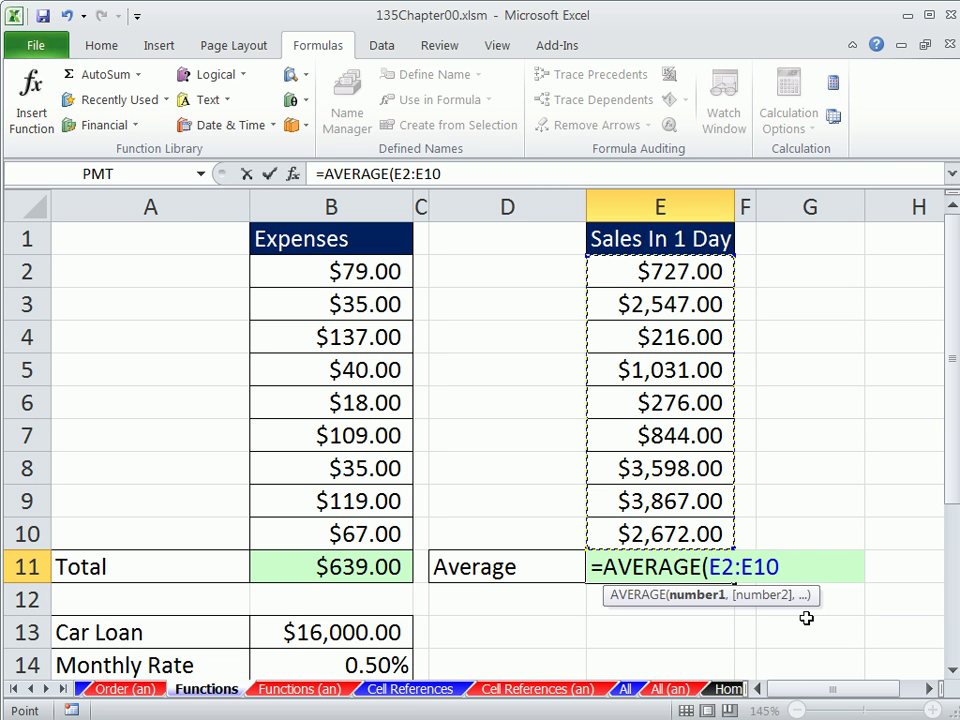
{"action": "key", "text": "ctrl+Return"}
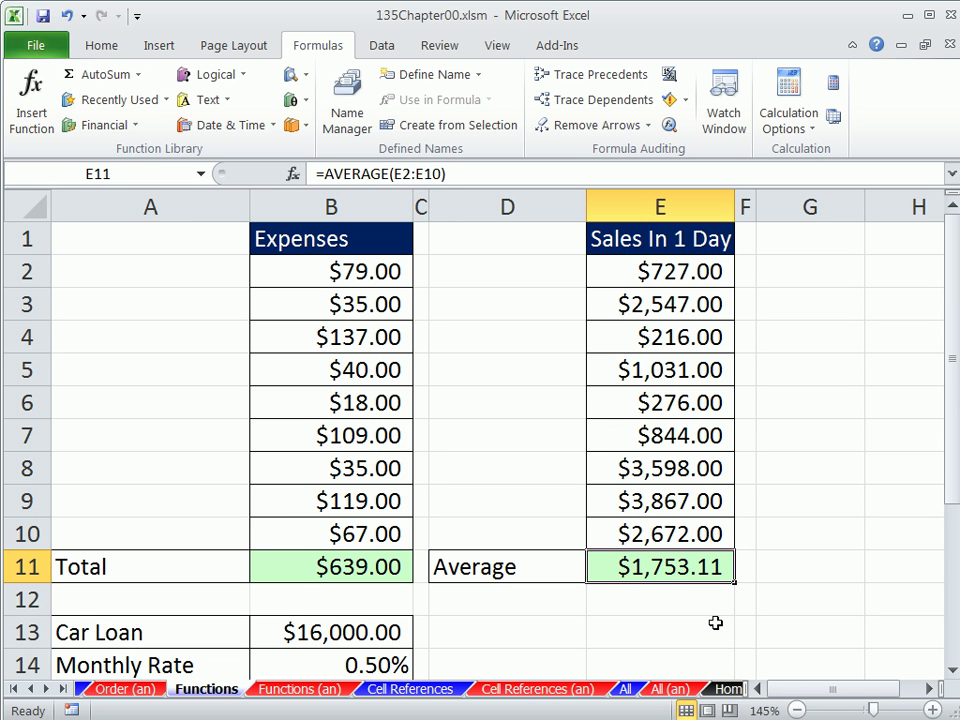
{"action": "key", "text": "F2"}
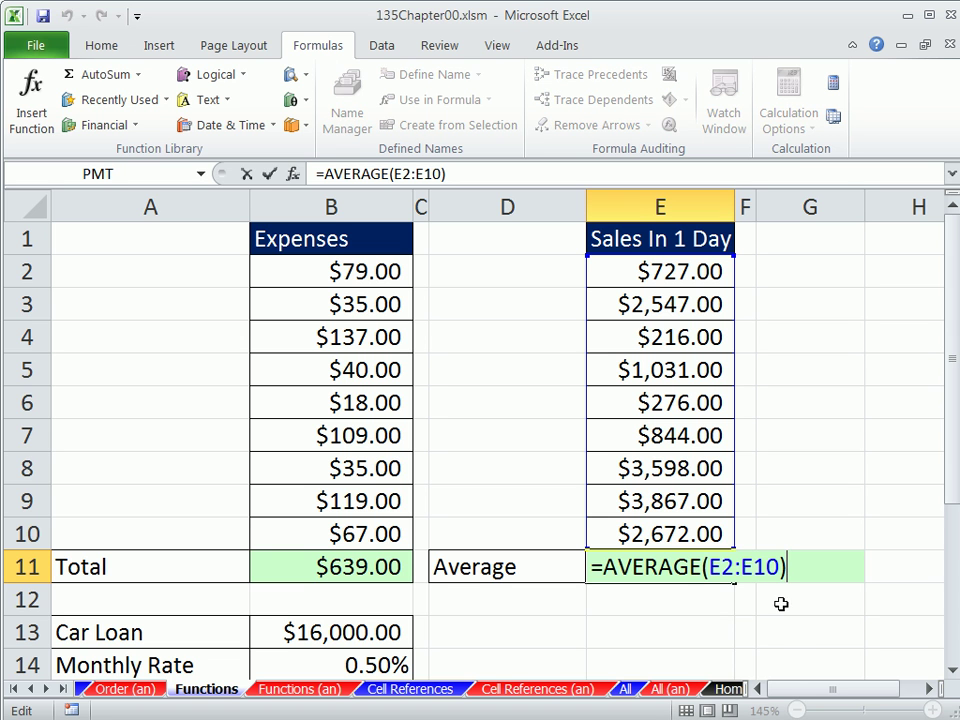
{"action": "key", "text": "Return"}
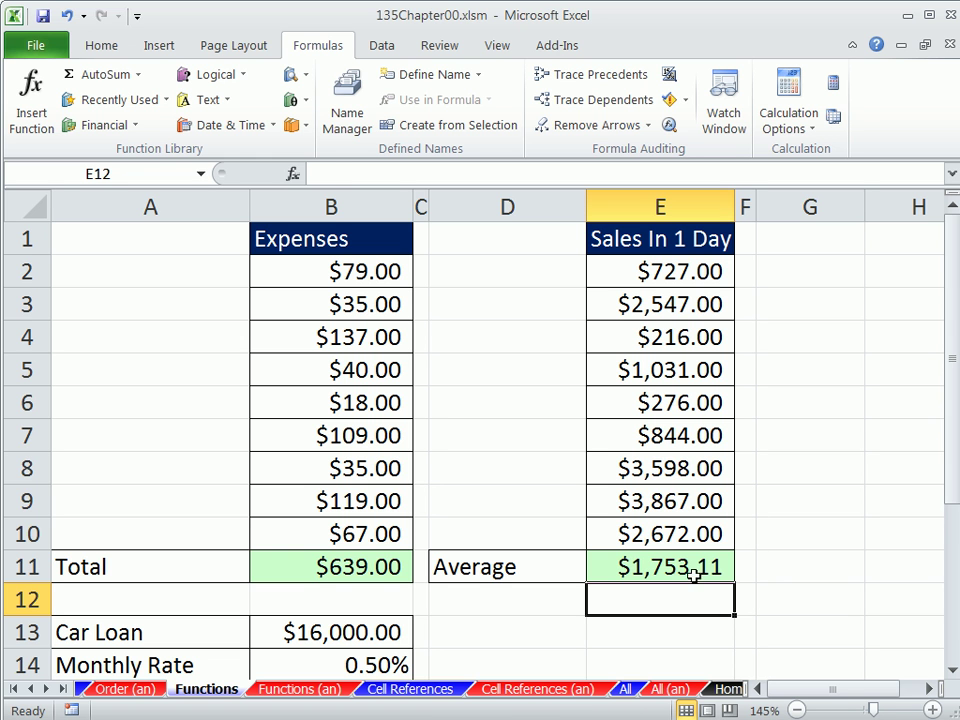
Check the status bar calculations for E2:E10, B2:B10 and B2:B4, and view which other statistics it can show
{"action": "left_click", "coordinate": [627, 272]}
{"action": "left_click_drag", "start_coordinate": [627, 272], "coordinate": [639, 527]}
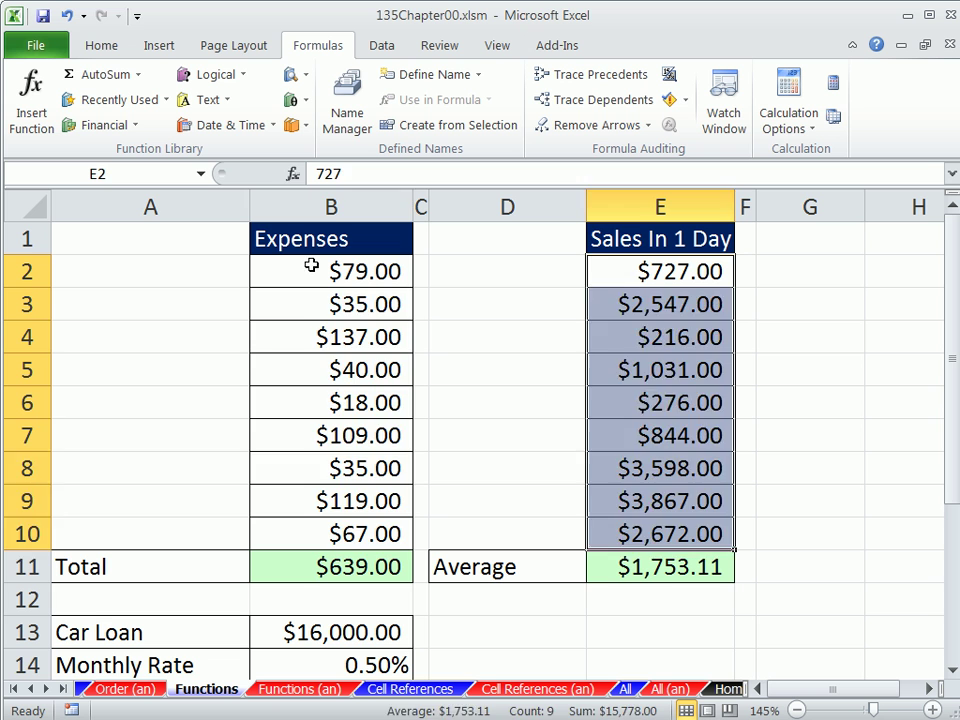
{"action": "left_click_drag", "start_coordinate": [311, 266], "coordinate": [306, 533]}
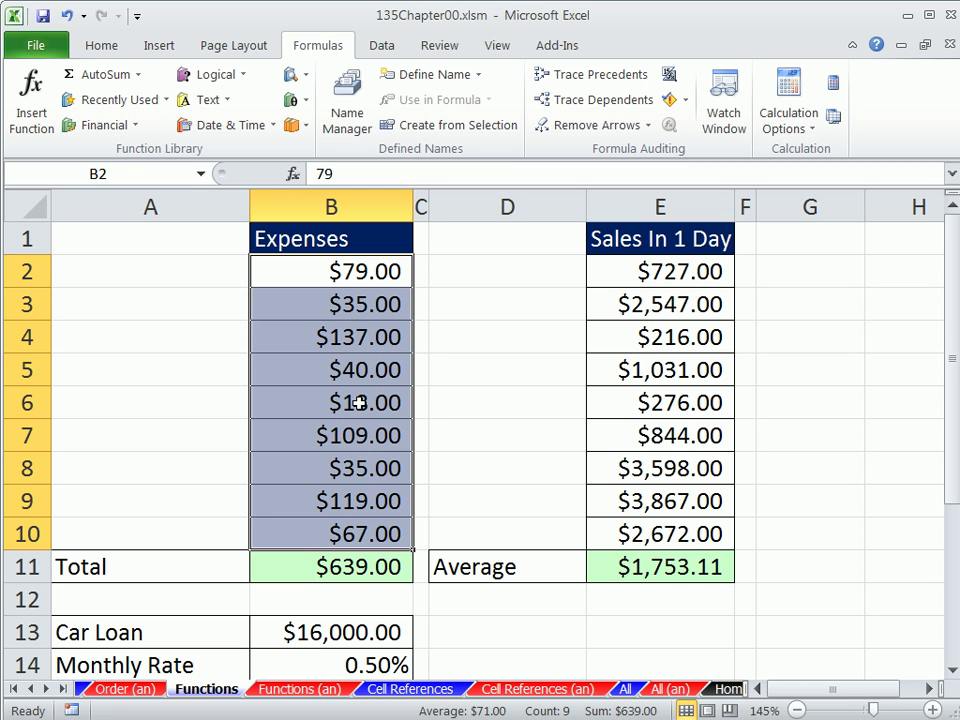
{"action": "left_click", "coordinate": [343, 368]}
{"action": "left_click_drag", "start_coordinate": [352, 264], "coordinate": [354, 337]}
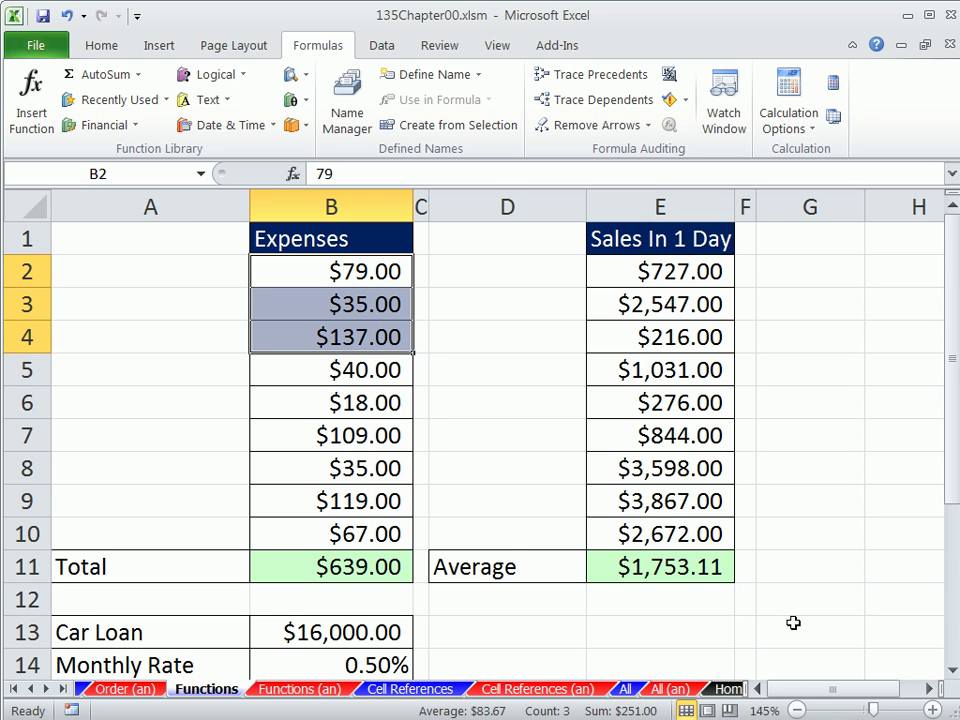
{"action": "right_click", "coordinate": [521, 712]}
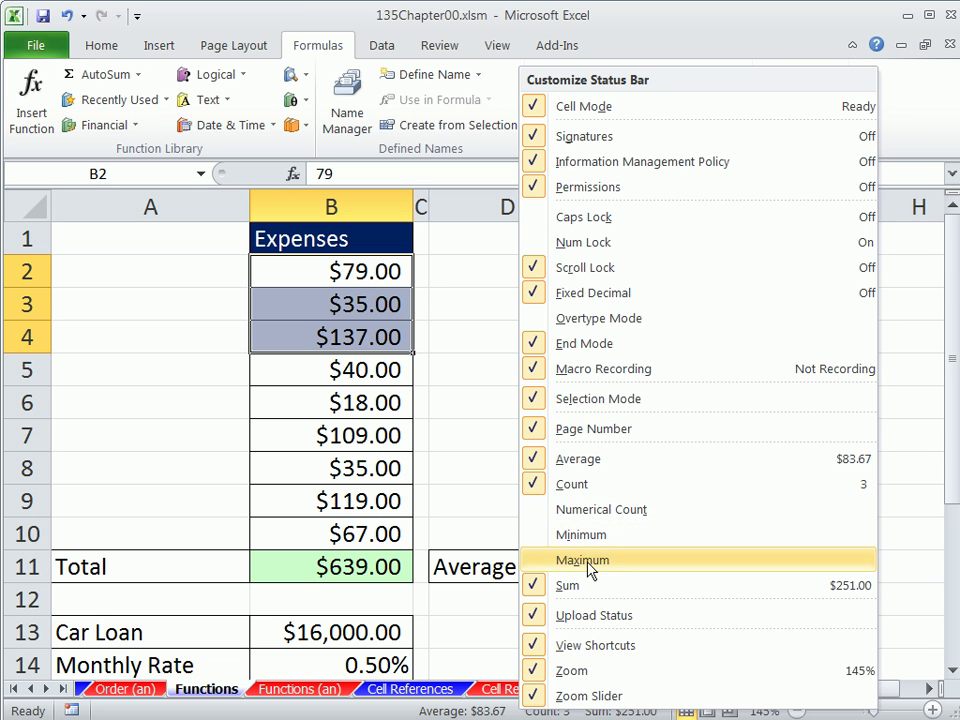
{"action": "left_click", "coordinate": [463, 630]}
Examine the car loan amount, monthly rate and months until due in B13:B15
{"action": "scroll", "coordinate": [530, 608], "scroll_direction": "down", "scroll_amount": 2}
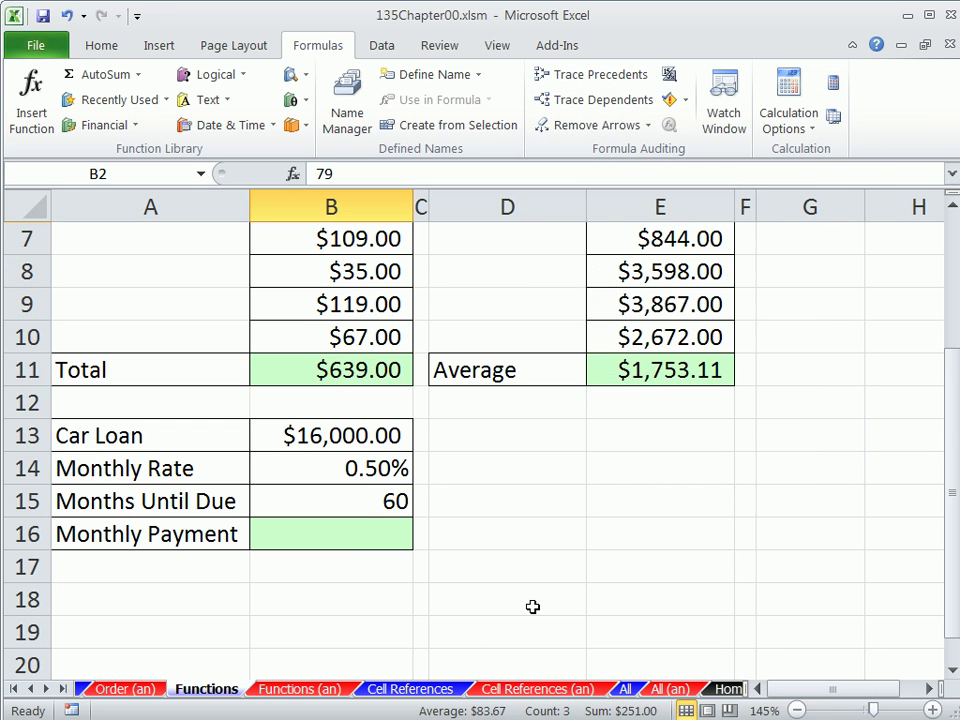
{"action": "scroll", "coordinate": [532, 606], "scroll_direction": "up", "scroll_amount": 2}
{"action": "scroll", "coordinate": [532, 606], "scroll_direction": "down", "scroll_amount": 2}
{"action": "left_click", "coordinate": [338, 435]}
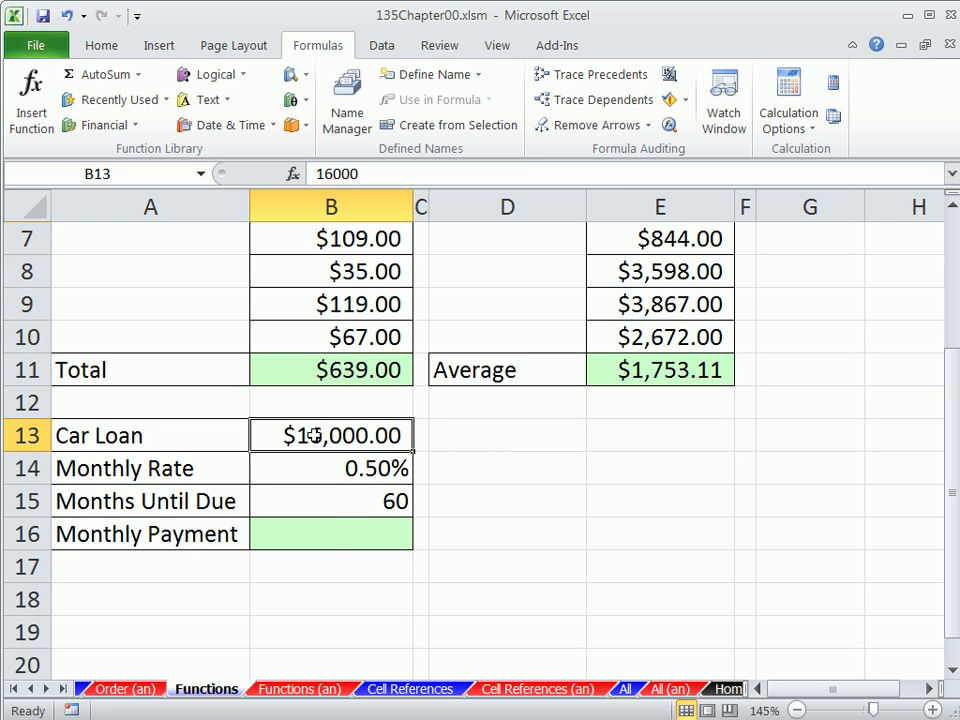
{"action": "left_click_drag", "start_coordinate": [311, 431], "coordinate": [331, 528]}
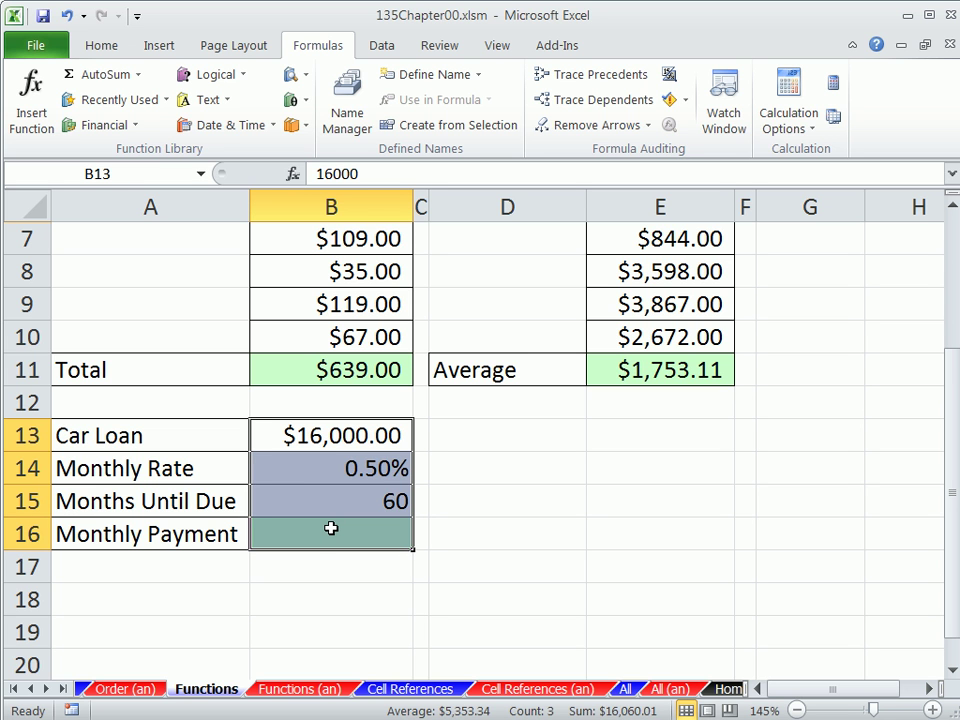
{"action": "left_click", "coordinate": [331, 528]}
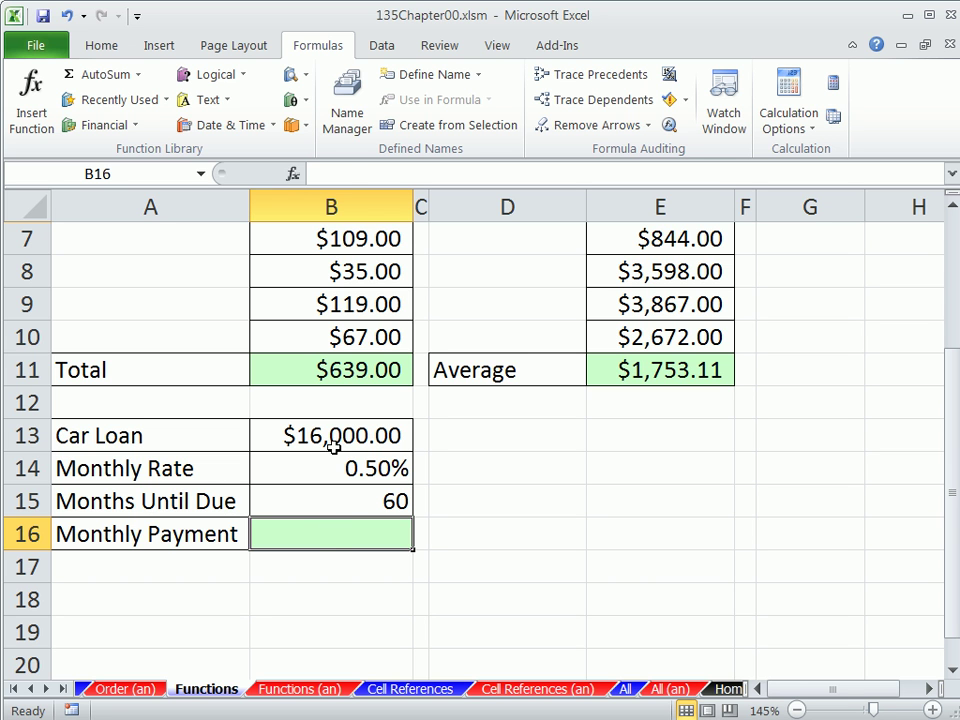
{"action": "left_click", "coordinate": [300, 439]}
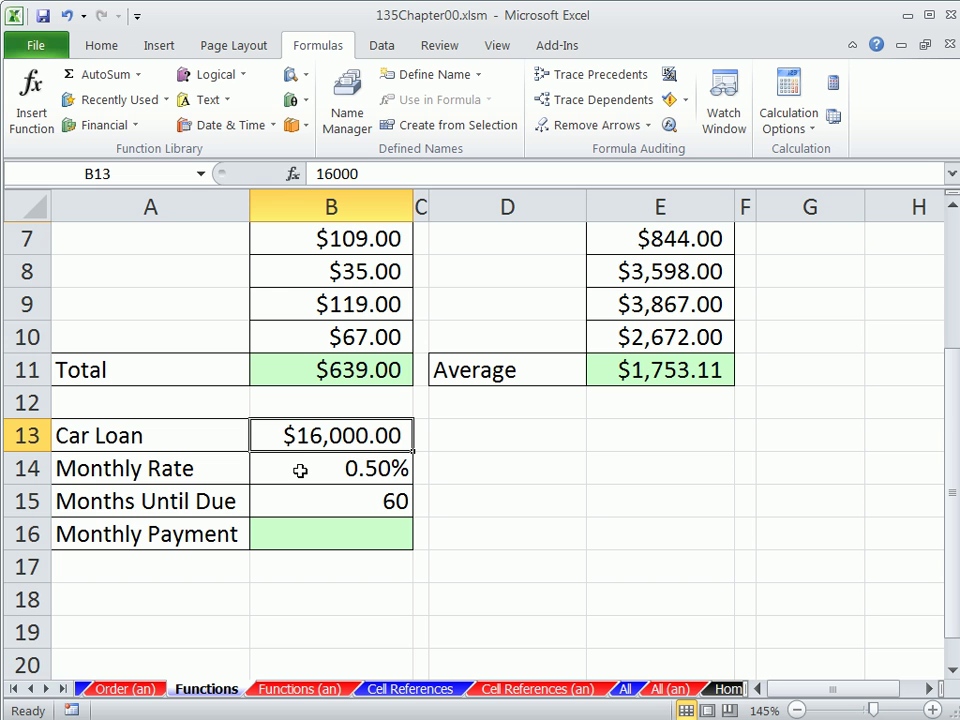
{"action": "left_click", "coordinate": [300, 470]}
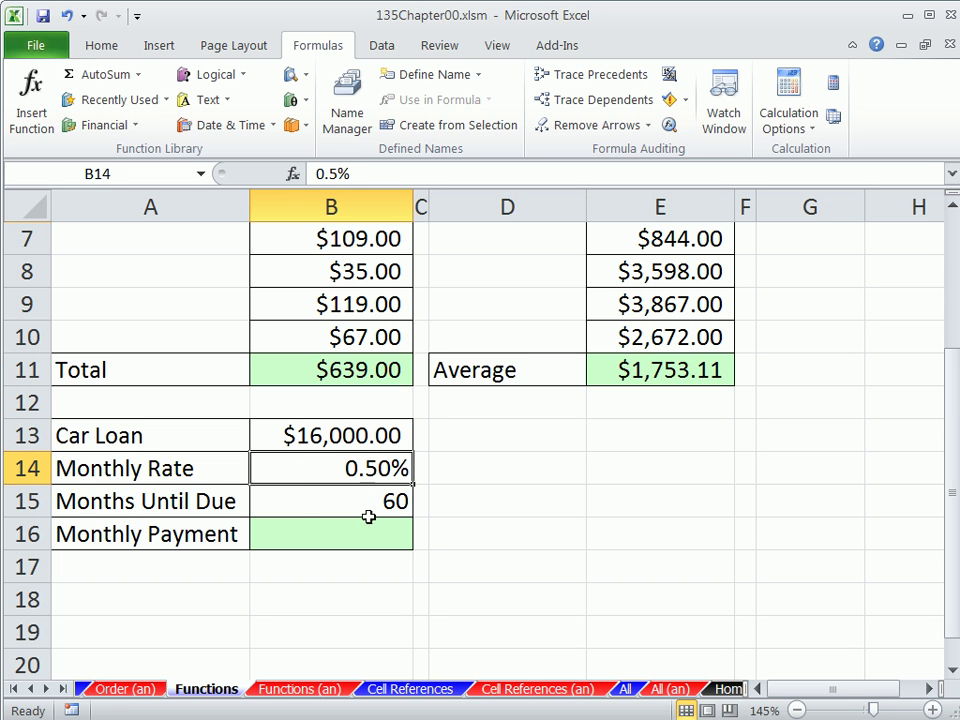
{"action": "left_click", "coordinate": [283, 503]}
{"action": "left_click", "coordinate": [281, 467]}
{"action": "left_click", "coordinate": [355, 511]}
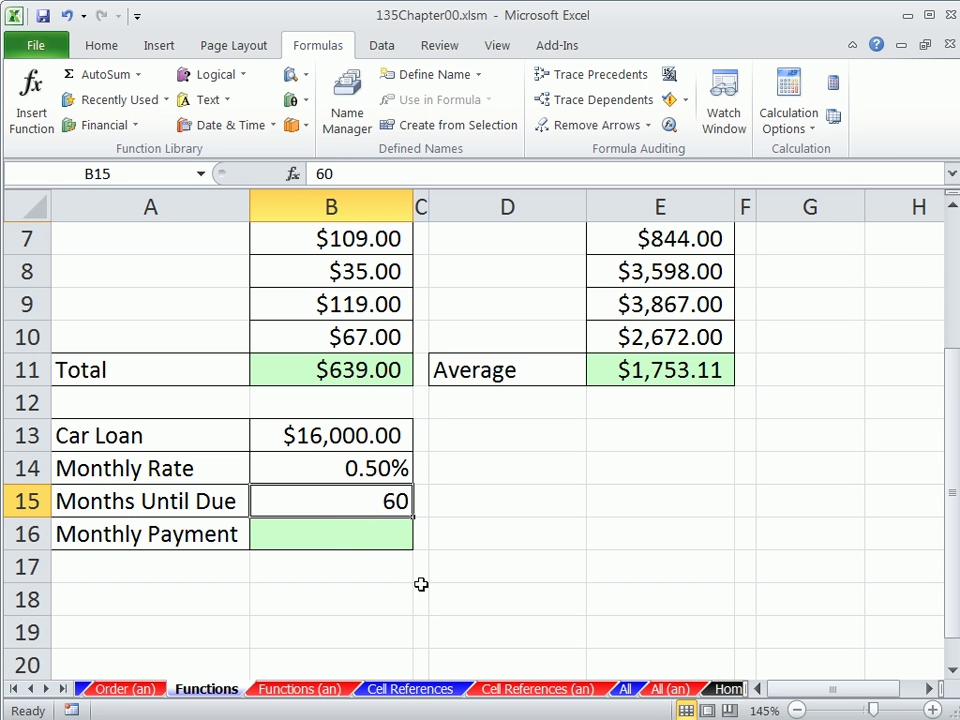
Search for a function for cell B16 with the description "monthly payment loan"
{"action": "left_click", "coordinate": [335, 533]}
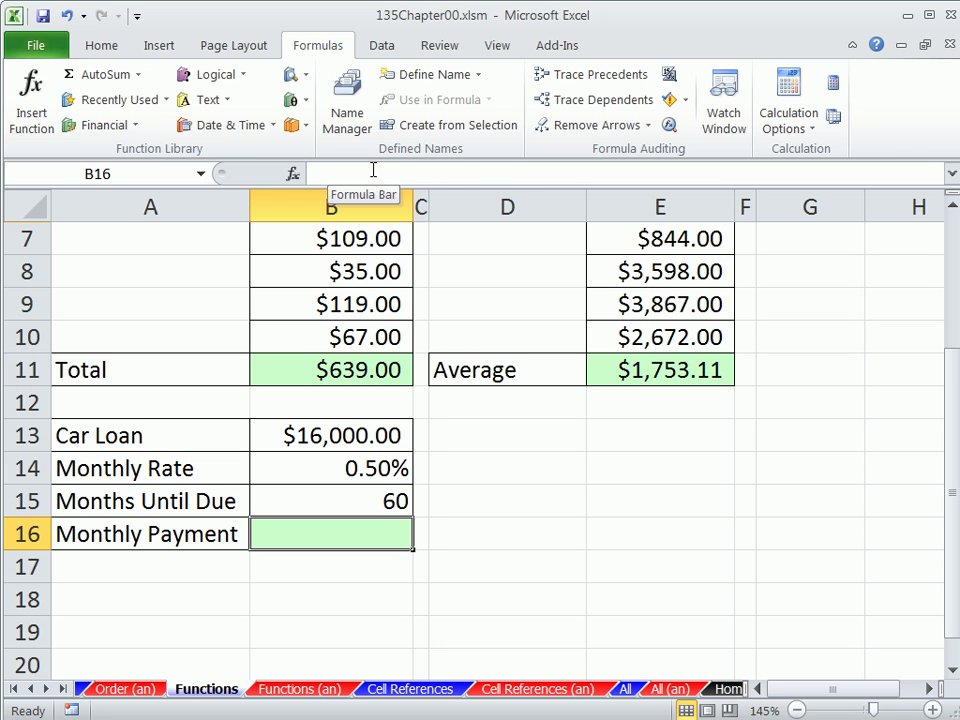
{"action": "left_click", "coordinate": [293, 175]}
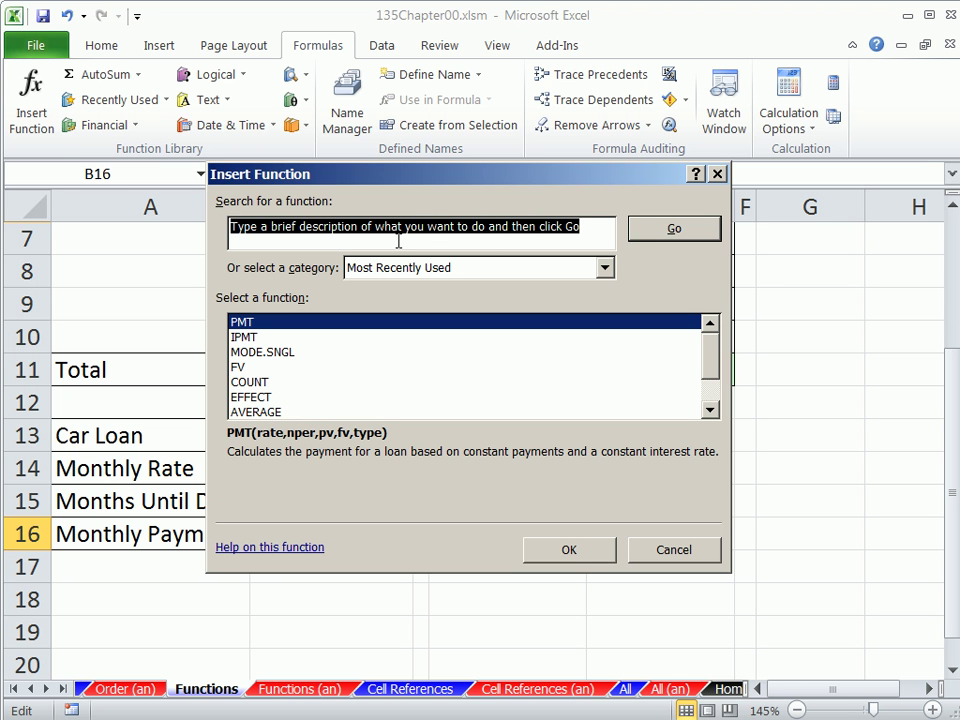
{"action": "type", "text": "month"}
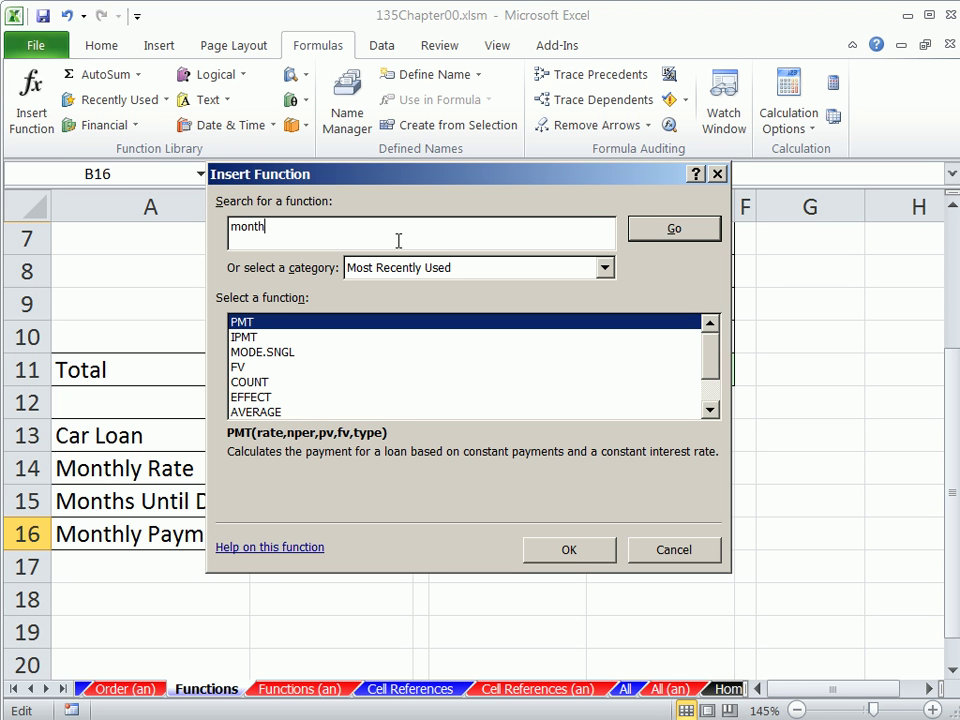
{"action": "type", "text": "ly payment loan"}
{"action": "left_click", "coordinate": [688, 234]}
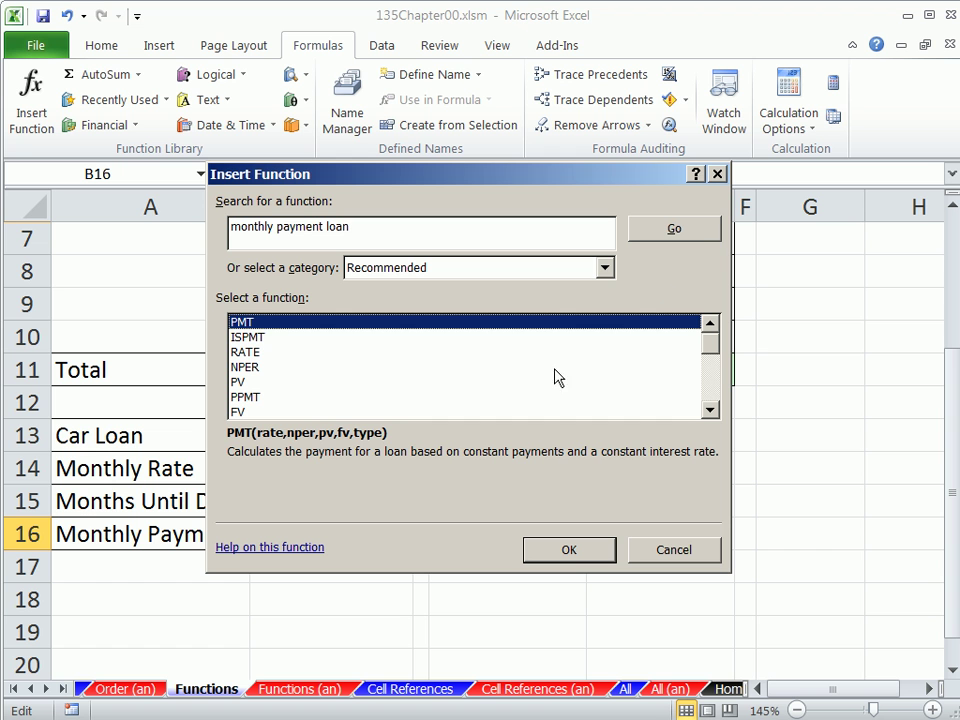
Compare the descriptions of the recommended functions from ISPMT to FV, and choose PMT for cell B16, opening its arguments
{"action": "left_click", "coordinate": [241, 339]}
{"action": "left_click", "coordinate": [252, 355]}
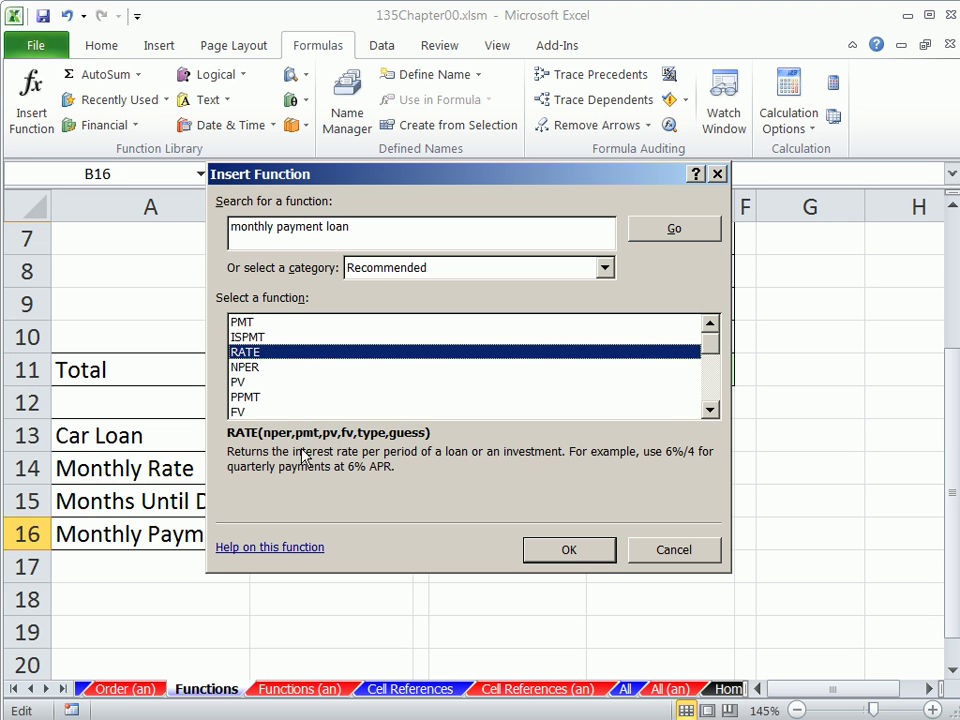
{"action": "left_click", "coordinate": [252, 368]}
{"action": "left_click", "coordinate": [242, 385]}
{"action": "left_click", "coordinate": [240, 398]}
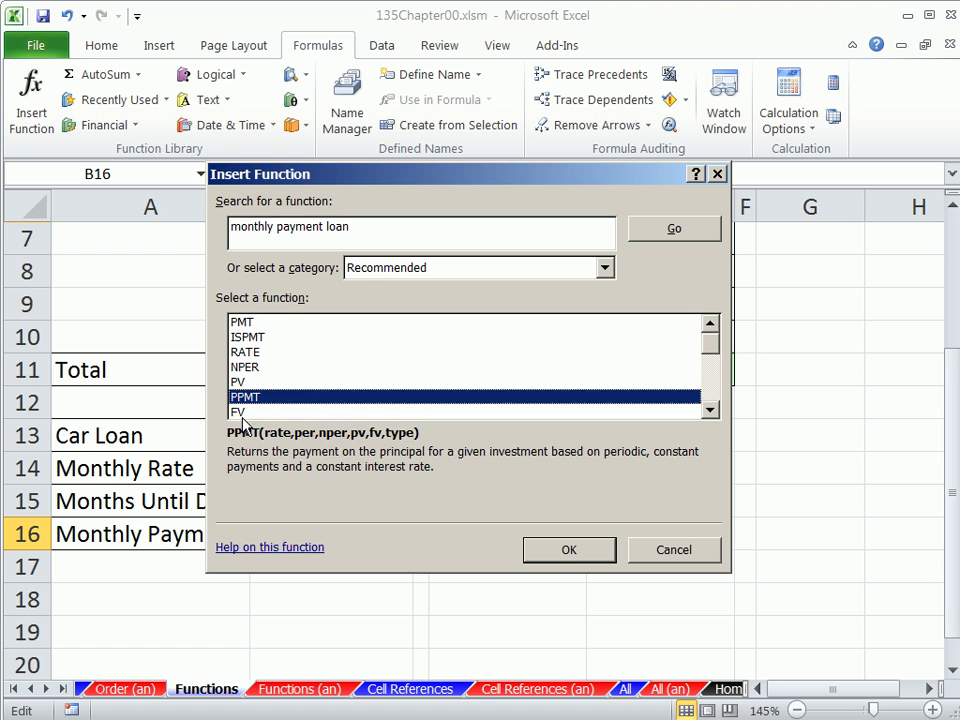
{"action": "left_click", "coordinate": [239, 411]}
{"action": "left_click", "coordinate": [237, 323]}
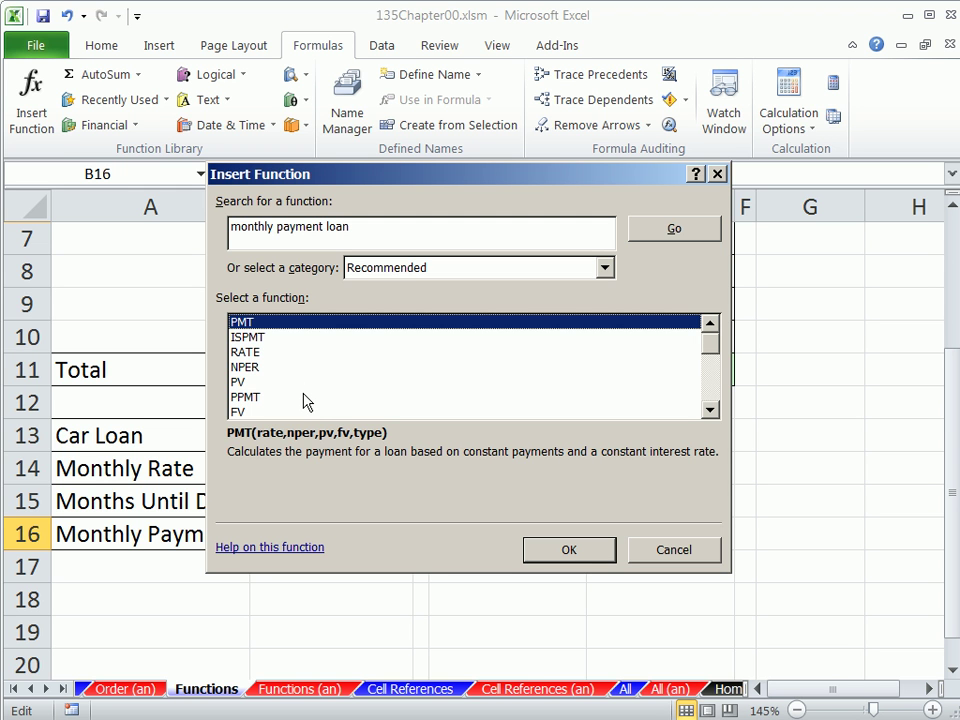
{"action": "left_click", "coordinate": [262, 338]}
{"action": "left_click", "coordinate": [260, 352]}
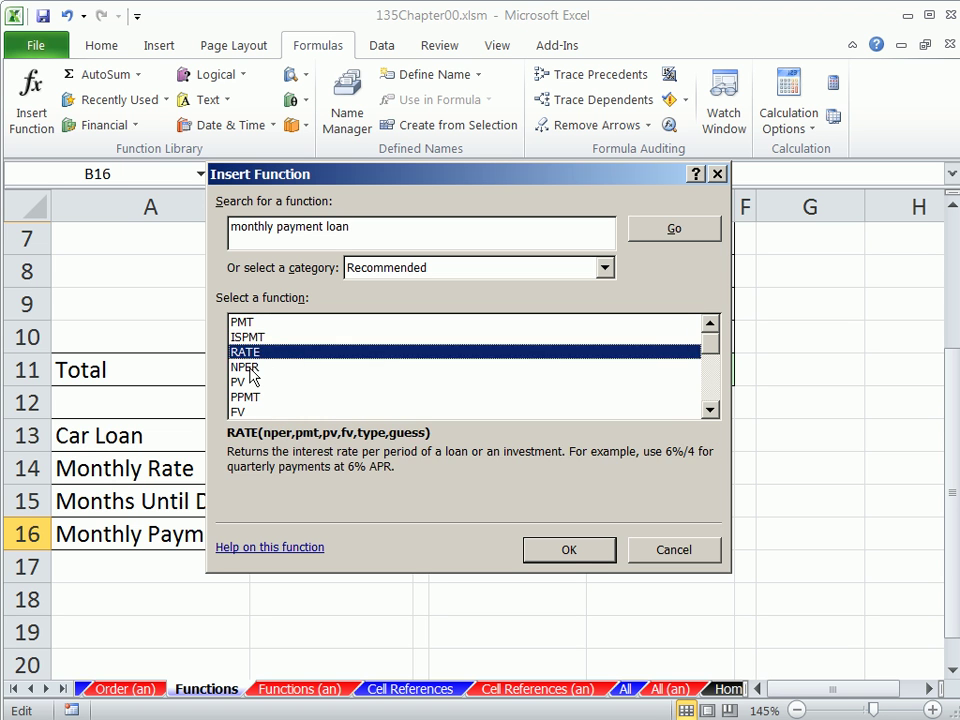
{"action": "left_click", "coordinate": [257, 367]}
{"action": "left_click", "coordinate": [245, 322]}
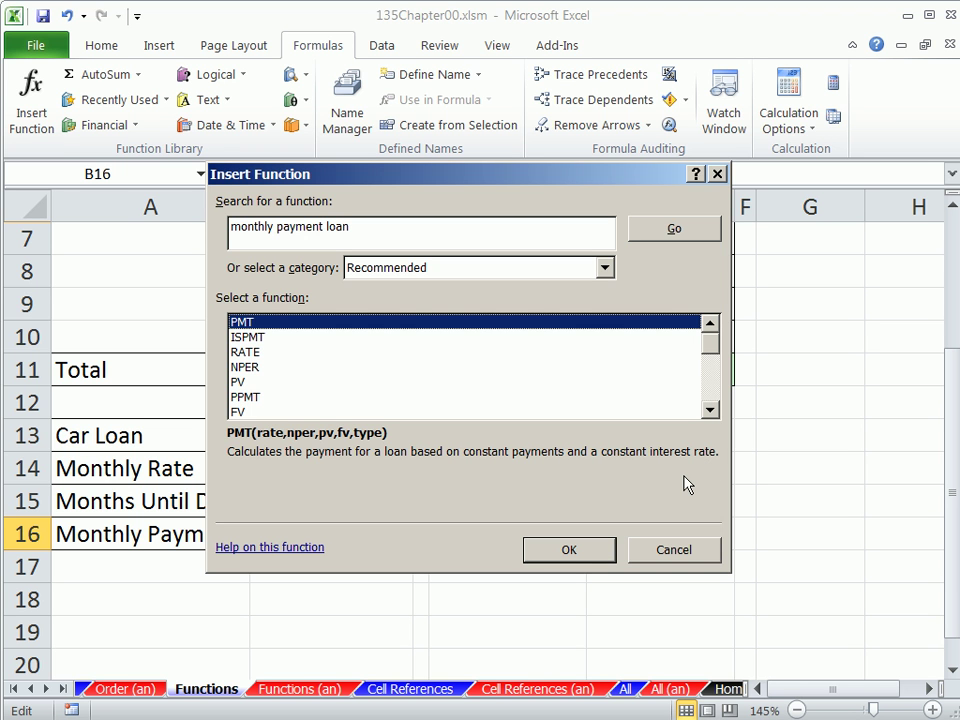
{"action": "left_click", "coordinate": [569, 553]}
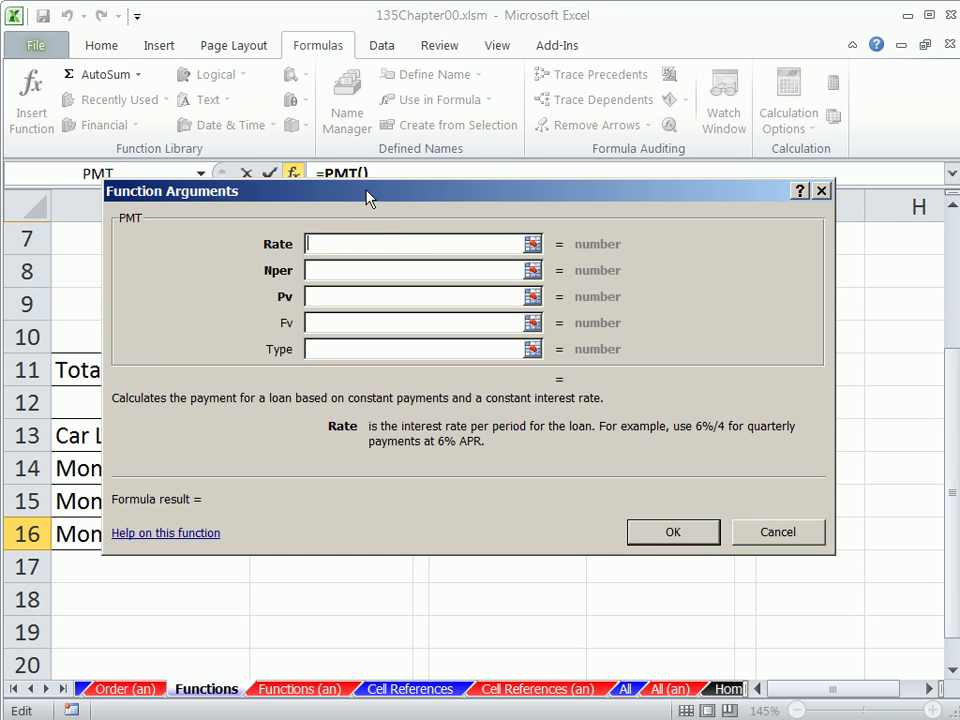
Read the descriptions of PMT's Rate, Nper, Pv and Fv arguments
{"action": "left_click_drag", "start_coordinate": [369, 201], "coordinate": [401, 229]}
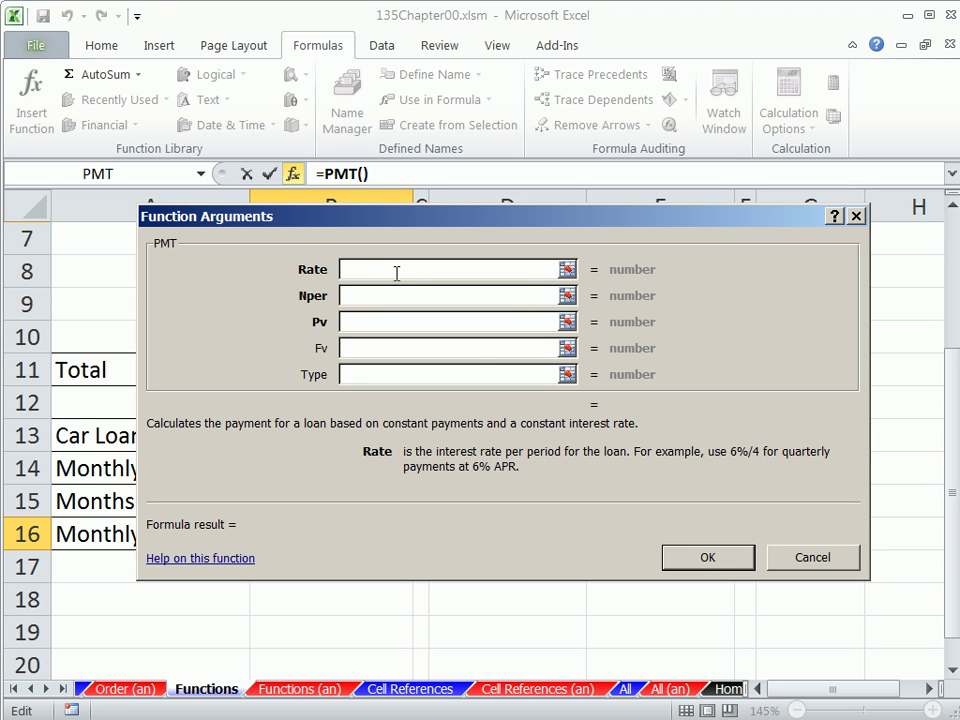
{"action": "left_click", "coordinate": [361, 297]}
{"action": "left_click", "coordinate": [362, 323]}
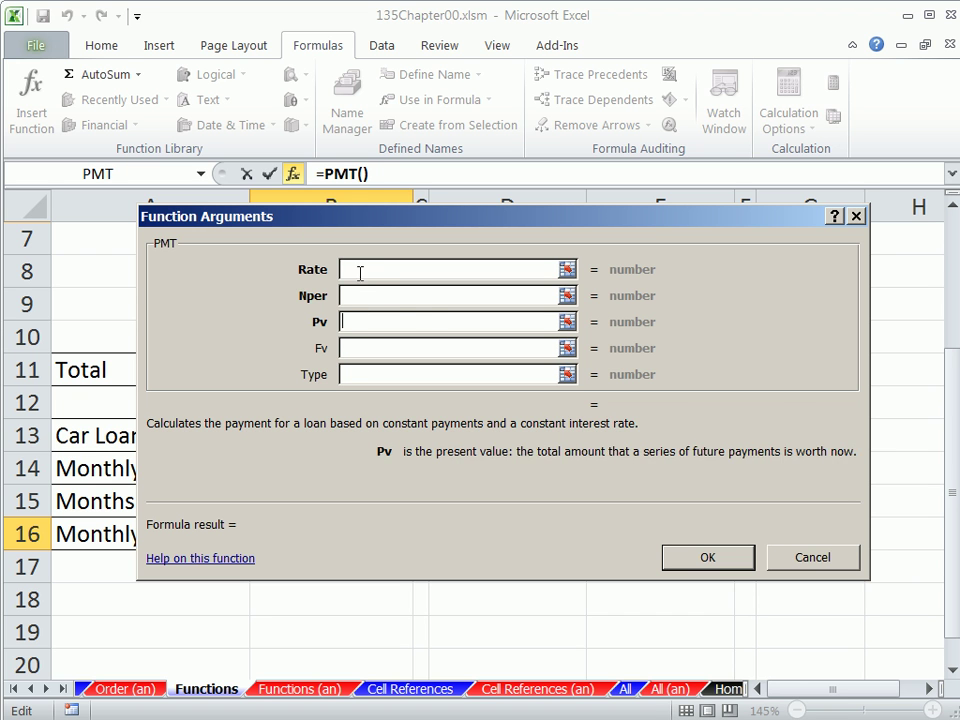
{"action": "left_click", "coordinate": [362, 271]}
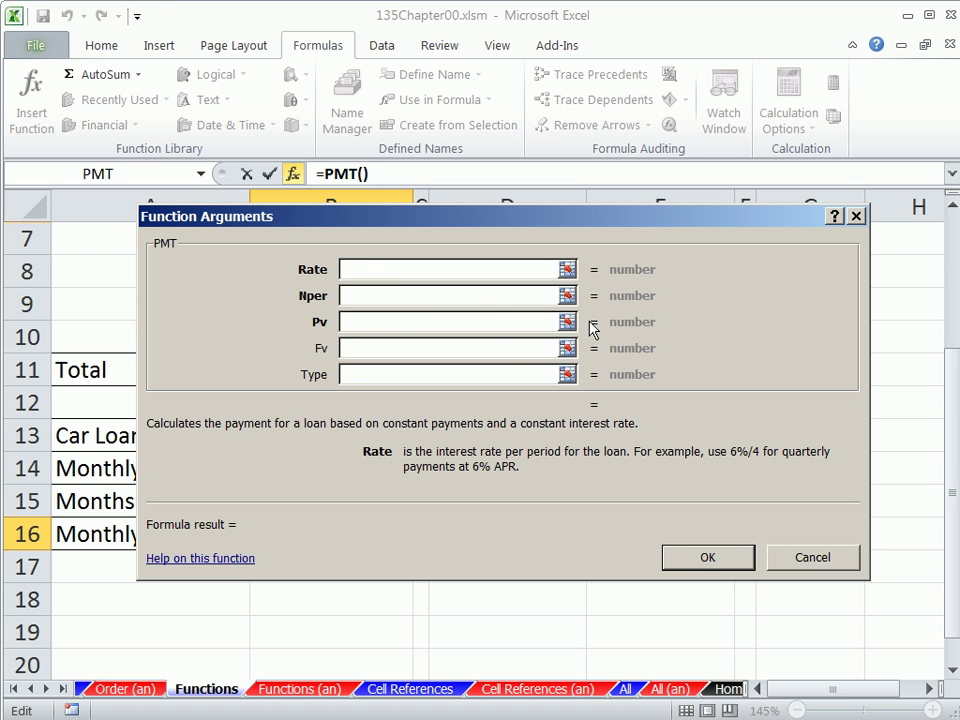
{"action": "key", "text": "Tab"}
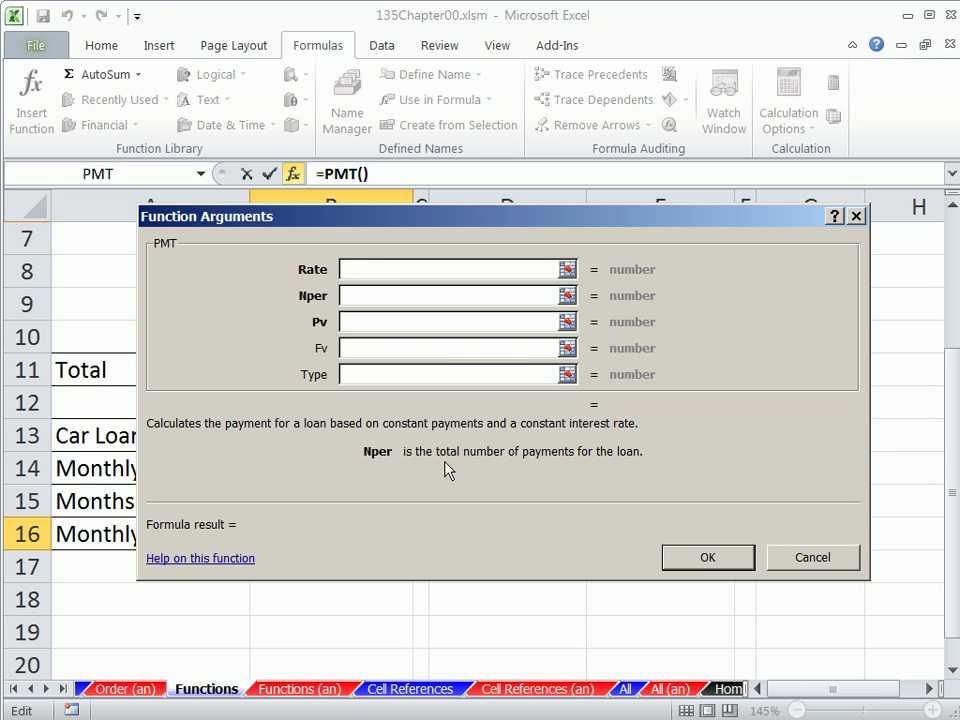
{"action": "key", "text": "Tab"}
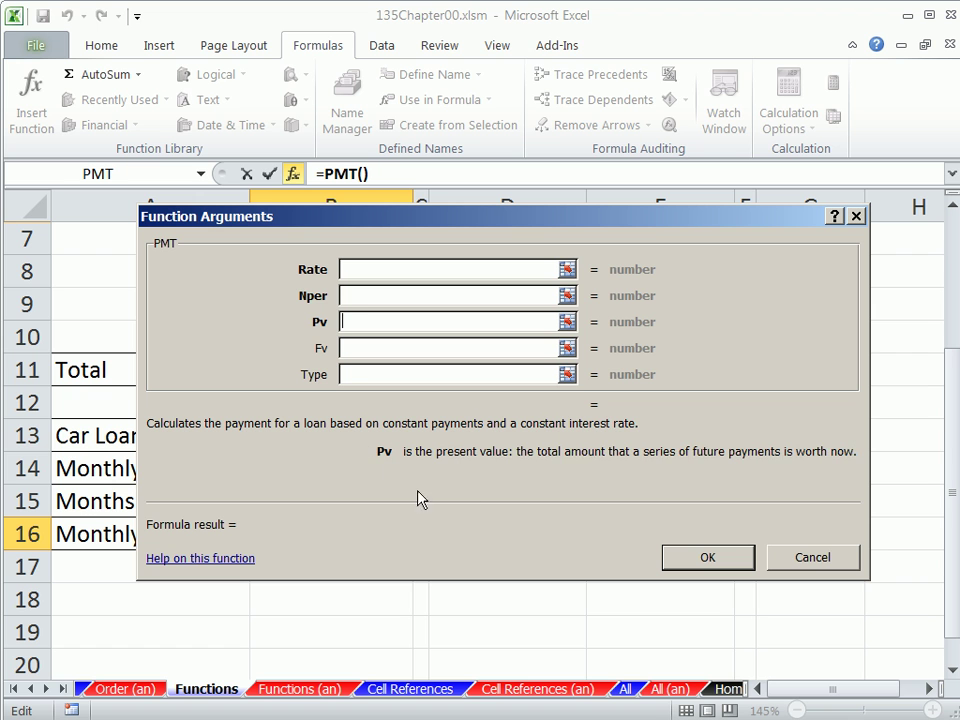
{"action": "key", "text": "Tab"}
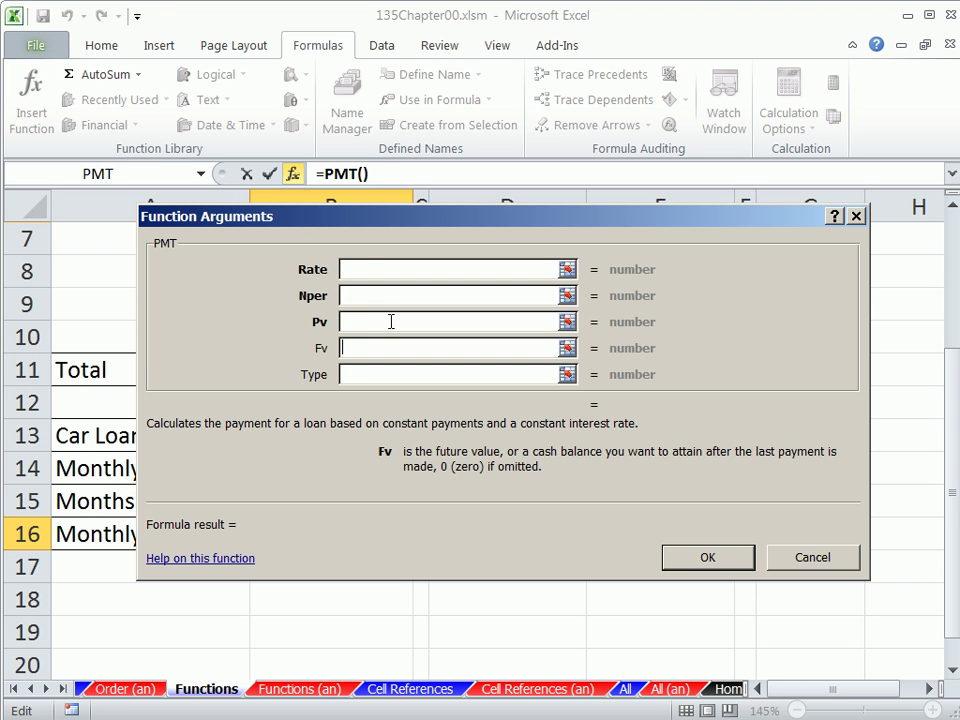
{"action": "left_click", "coordinate": [365, 268]}
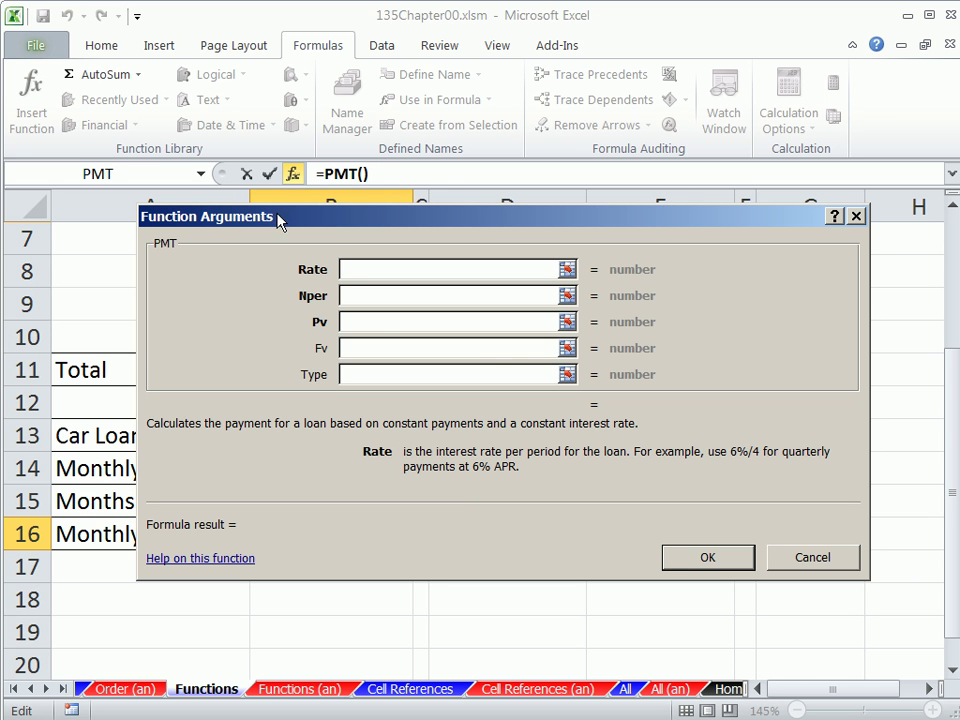
Set PMT's Rate argument to the monthly rate in B14 and Nper to the months until due in B15
{"action": "left_click_drag", "start_coordinate": [193, 227], "coordinate": [482, 284]}
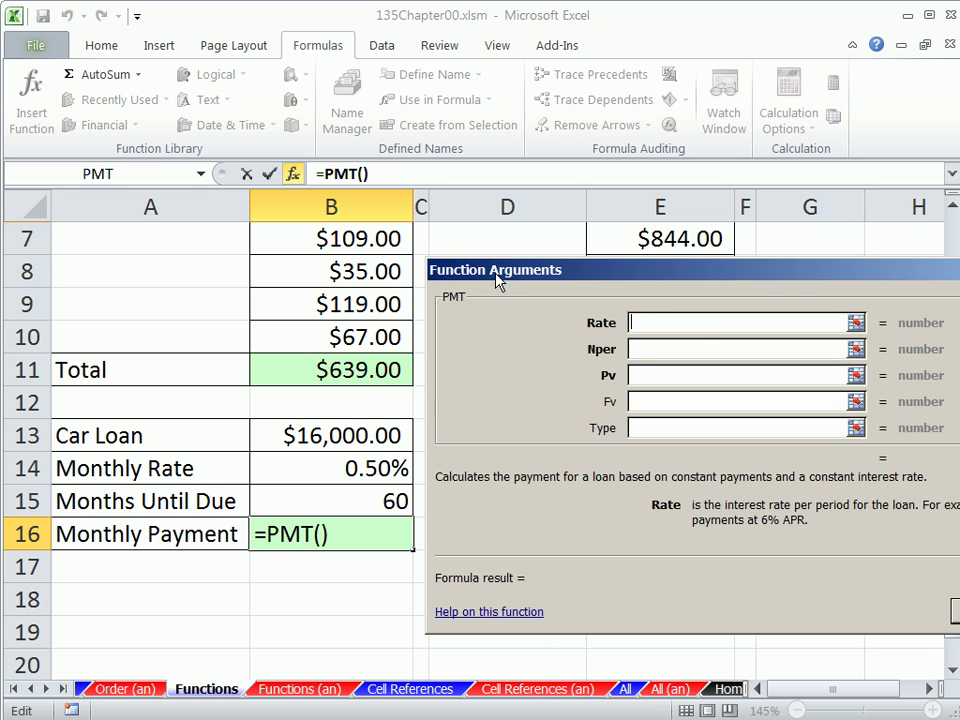
{"action": "left_click_drag", "start_coordinate": [497, 281], "coordinate": [147, 236]}
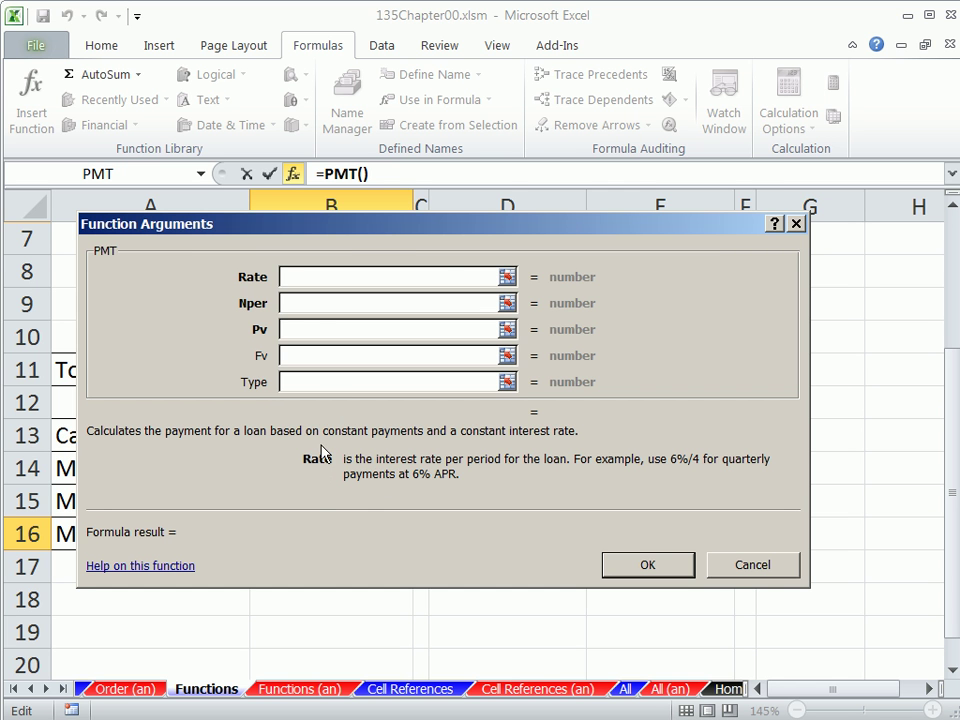
{"action": "left_click_drag", "start_coordinate": [326, 232], "coordinate": [672, 270]}
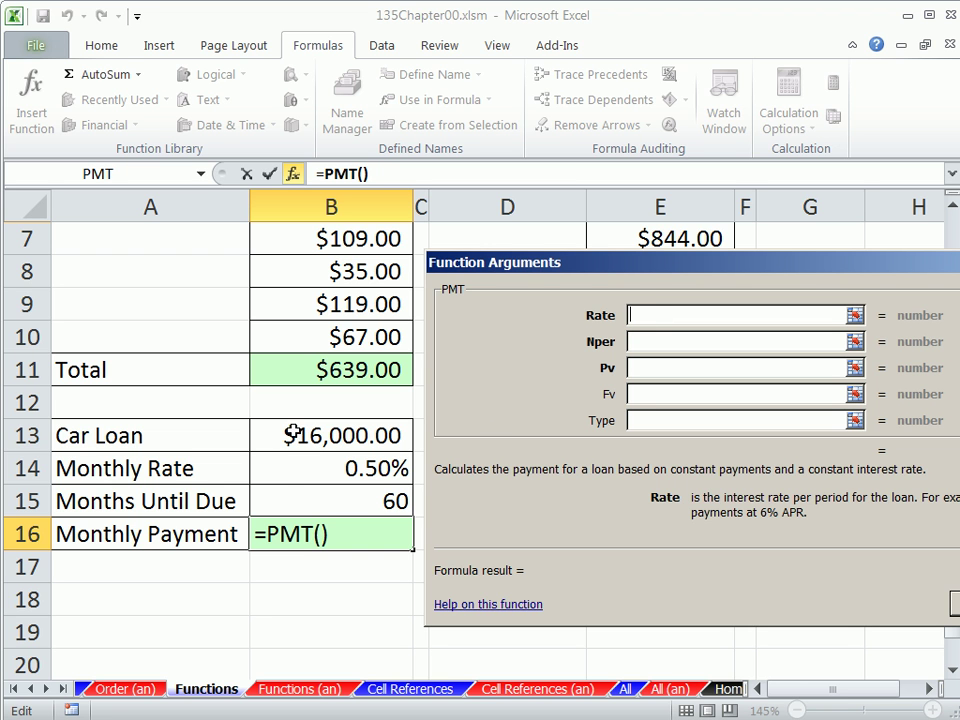
{"action": "left_click", "coordinate": [318, 468]}
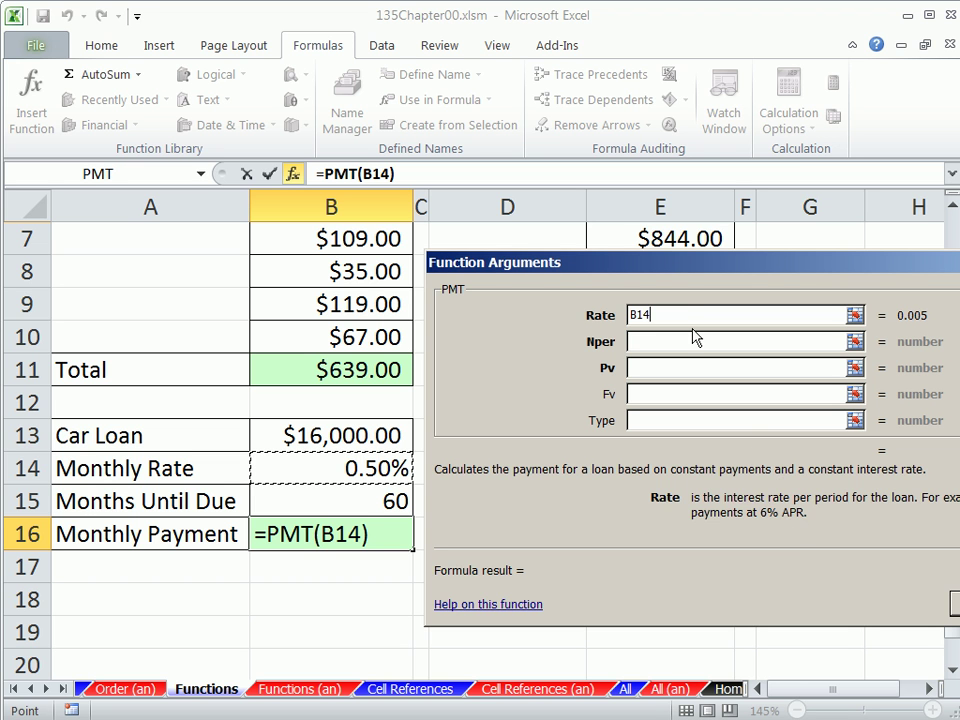
{"action": "key", "text": "Tab"}
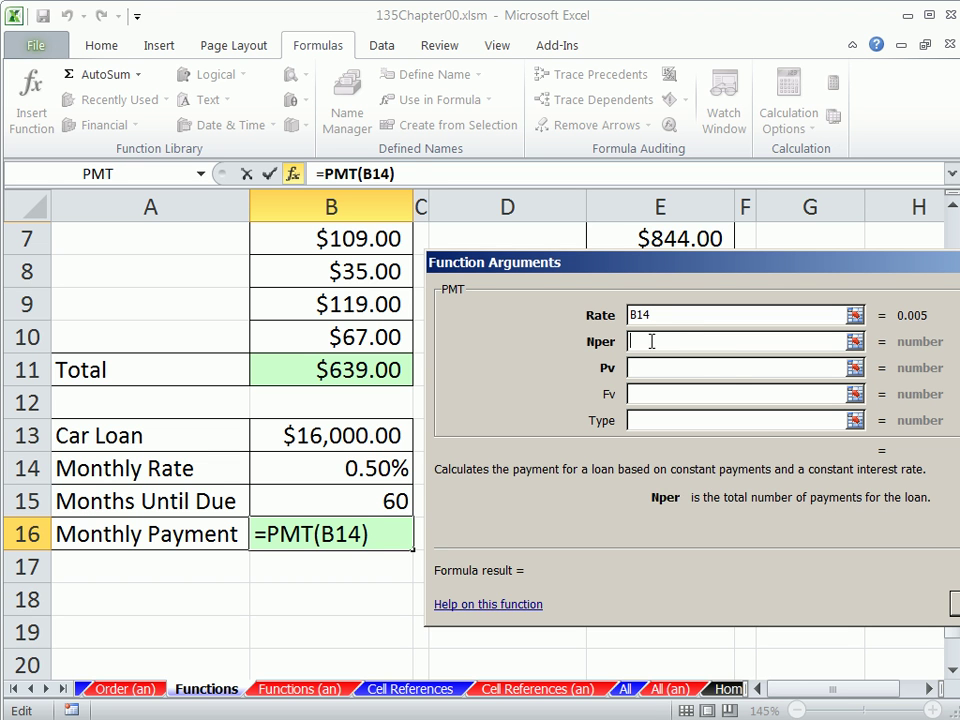
{"action": "left_click", "coordinate": [326, 501]}
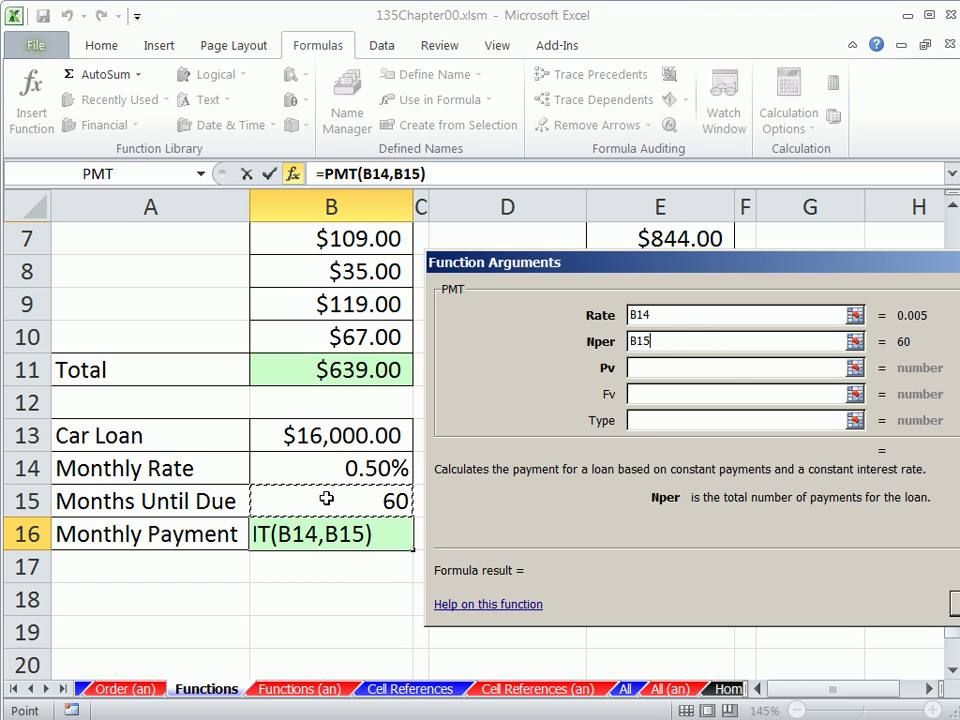
Set PMT's Pv argument to the car loan amount in B13 and enter the function in B16
{"action": "left_click", "coordinate": [684, 318]}
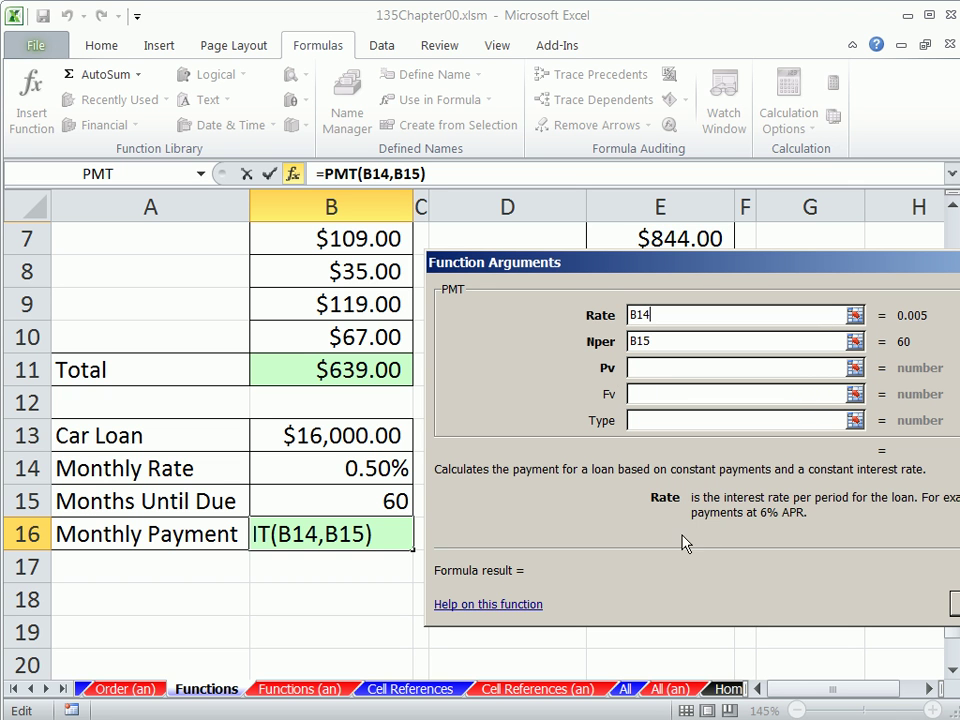
{"action": "left_click", "coordinate": [657, 368]}
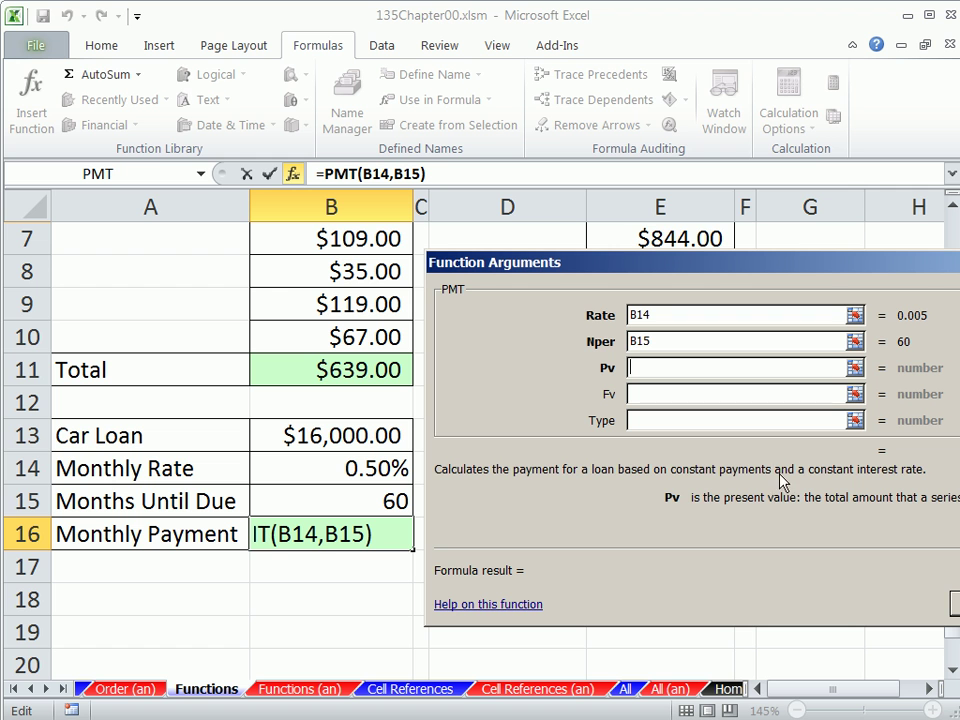
{"action": "left_click", "coordinate": [293, 435]}
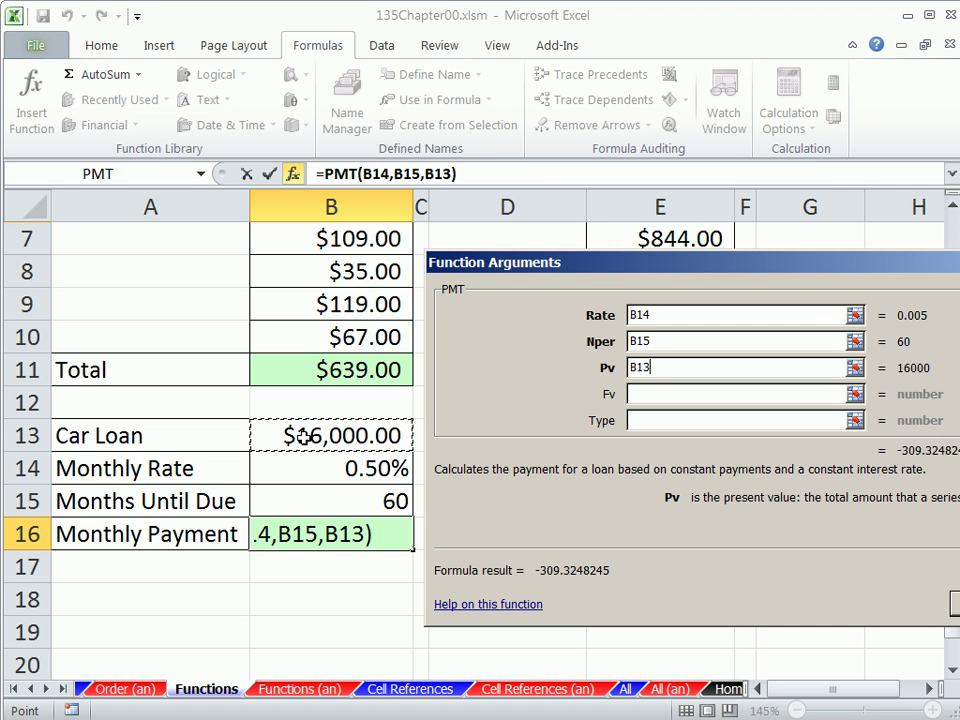
{"action": "left_click_drag", "start_coordinate": [606, 264], "coordinate": [544, 222]}
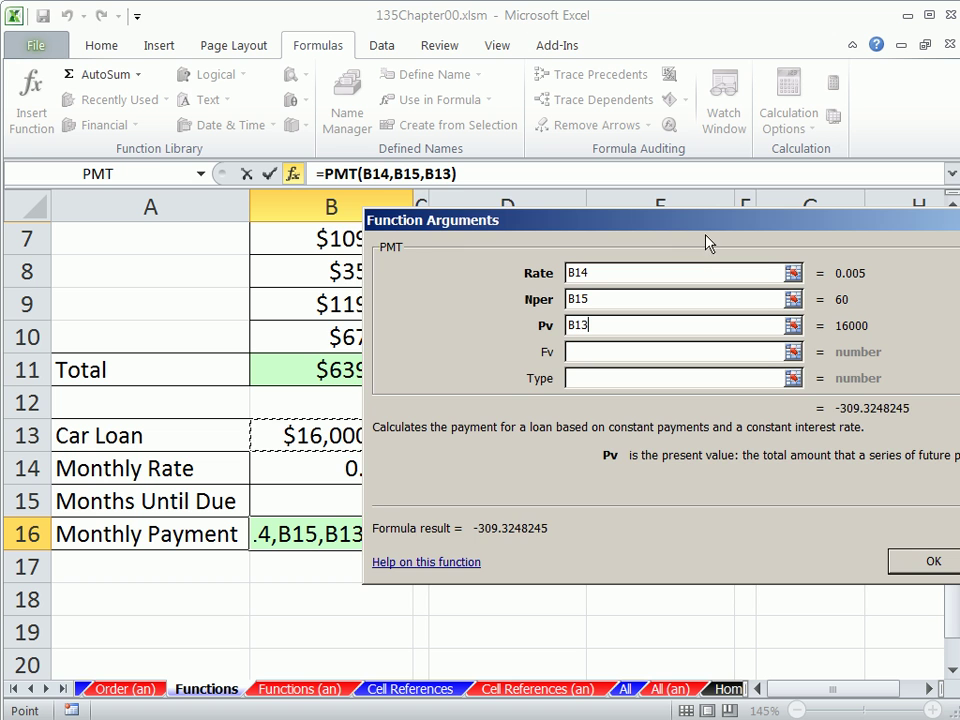
{"action": "left_click_drag", "start_coordinate": [680, 228], "coordinate": [646, 196]}
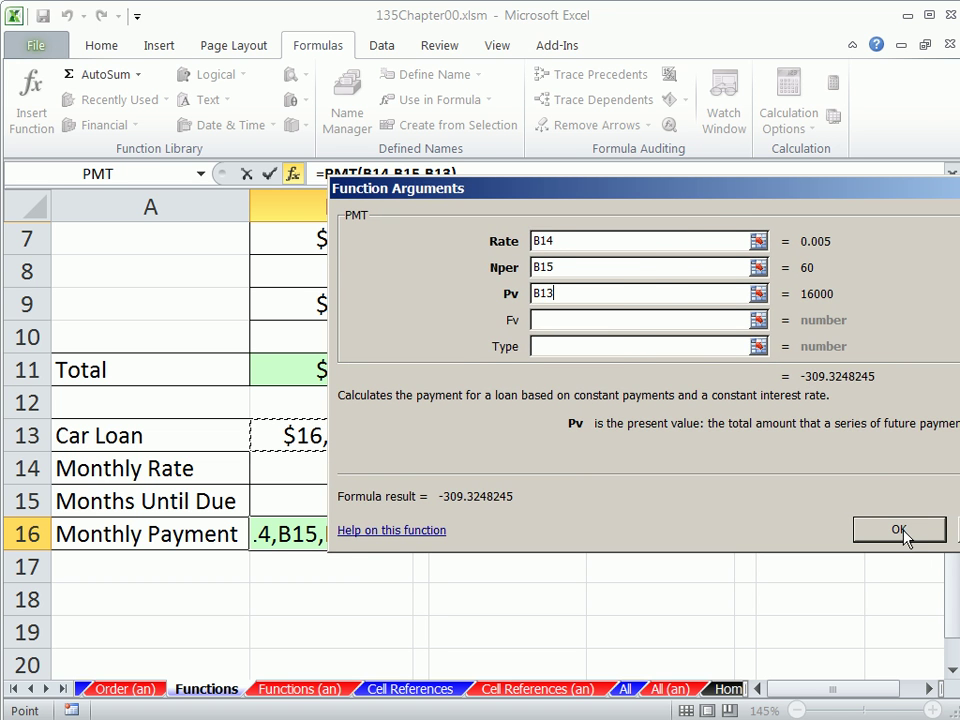
{"action": "left_click", "coordinate": [899, 531]}
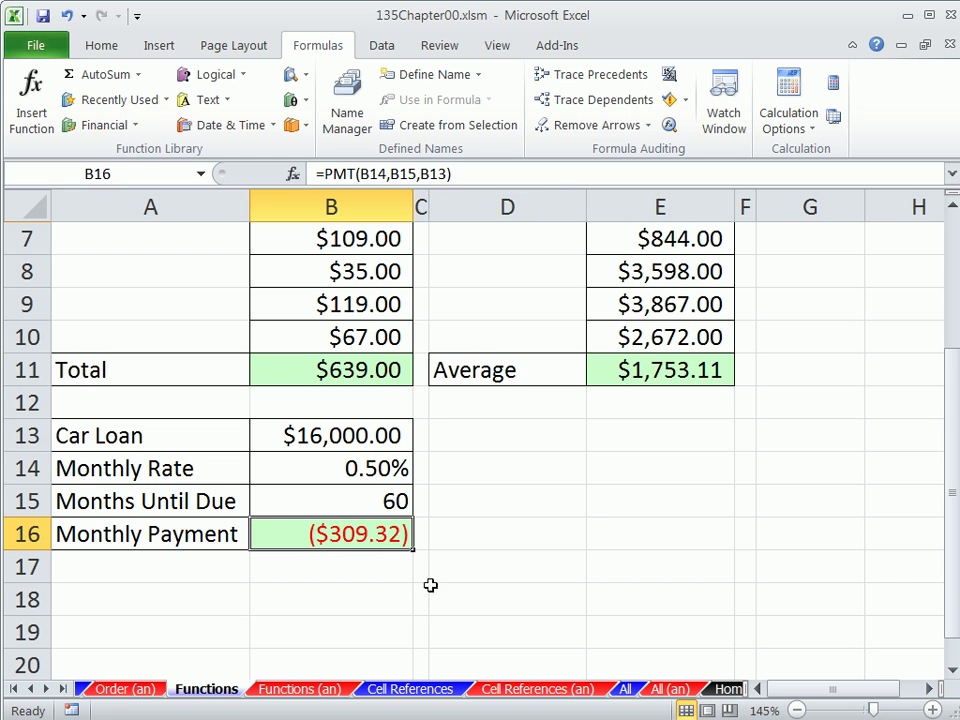
Change B16's currency format to show negative numbers as -$1,234.10
{"action": "key", "text": "ctrl+1"}
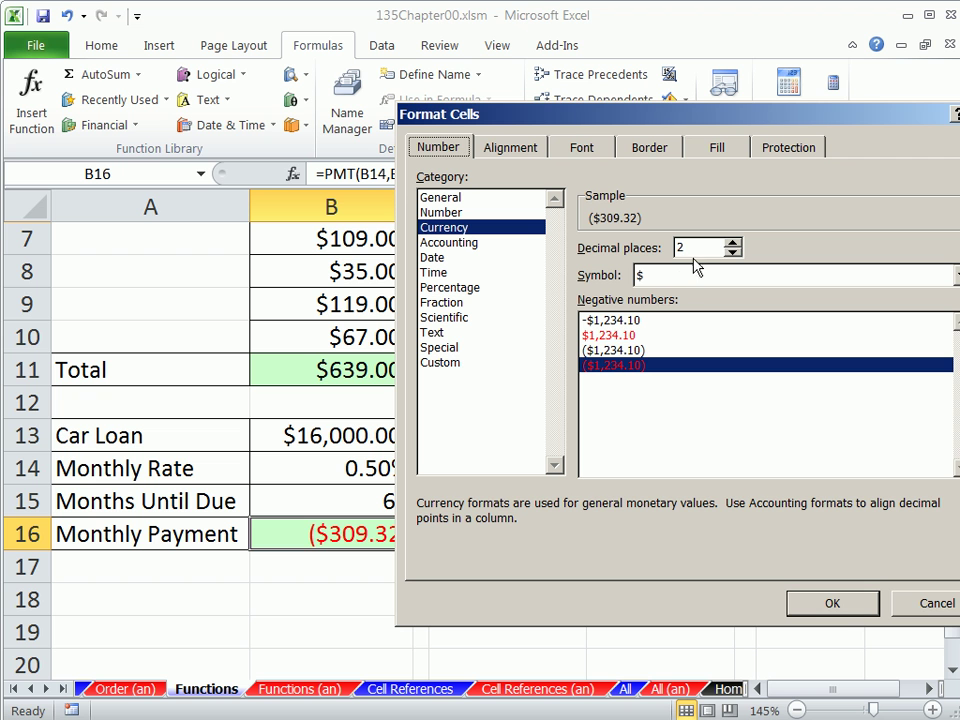
{"action": "left_click", "coordinate": [610, 320]}
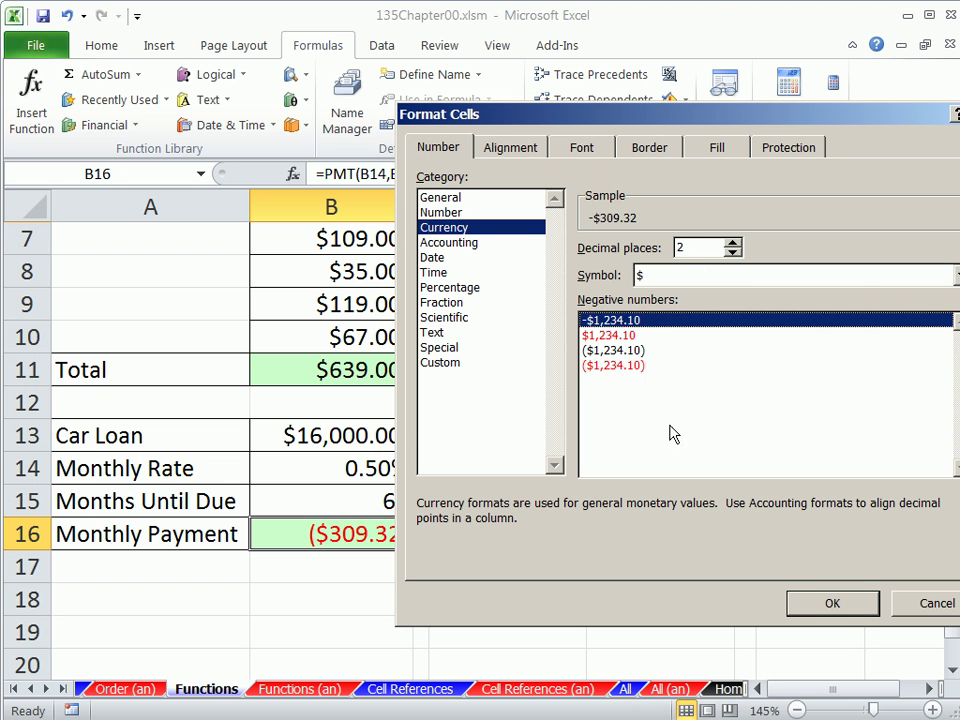
{"action": "left_click", "coordinate": [820, 606]}
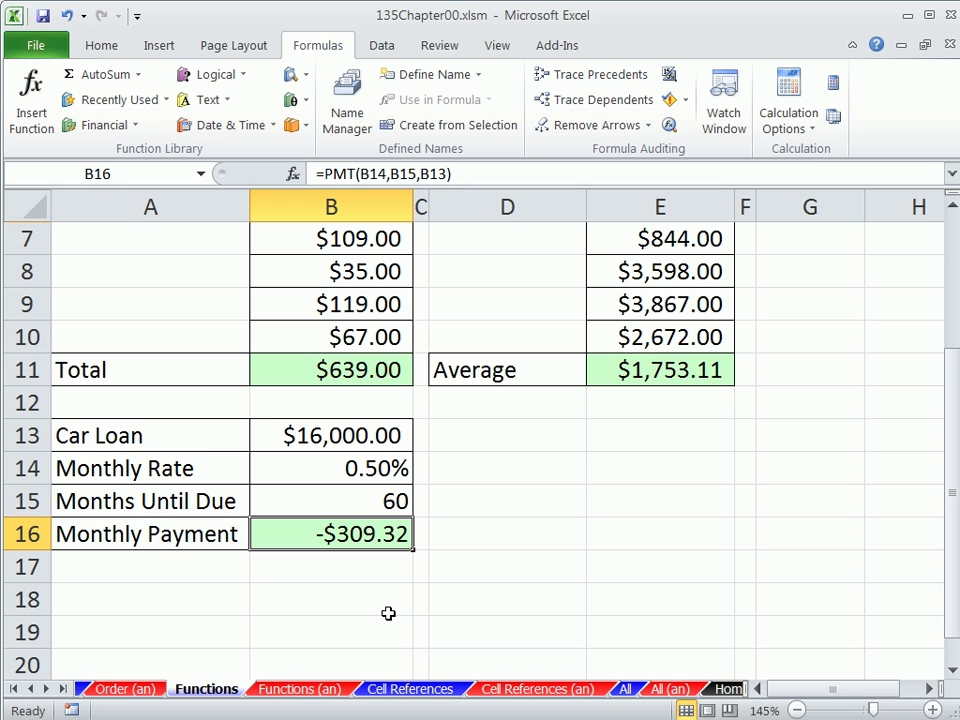
Review the PMT formula in B16 and its argument hints against the loan cells B13:B16, leaving the formula as it is
{"action": "double_click", "coordinate": [313, 536]}
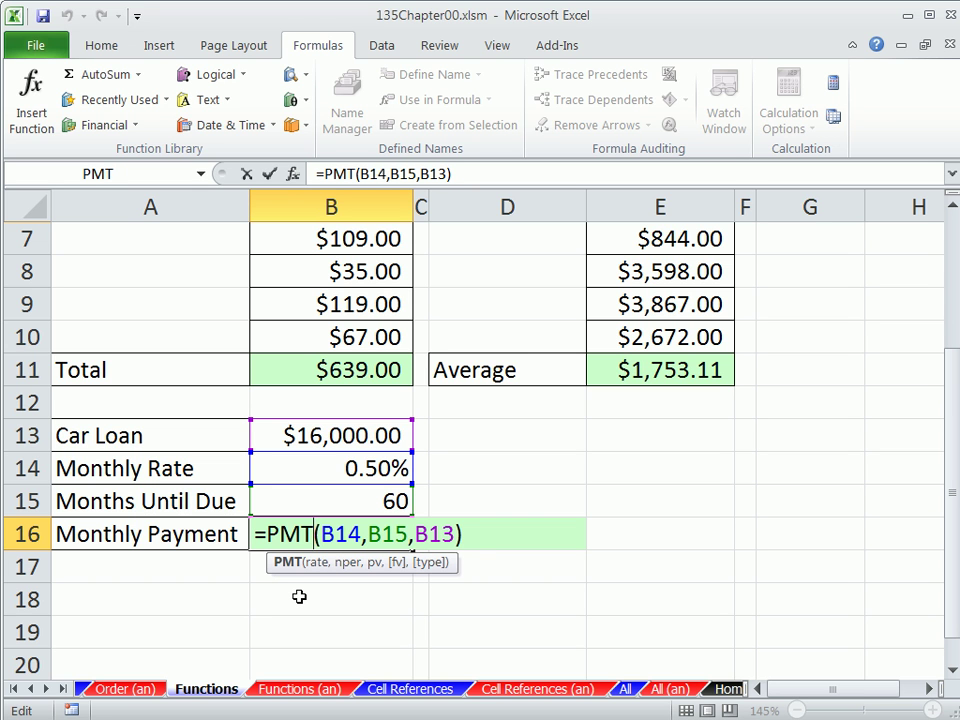
{"action": "key", "text": "Escape"}
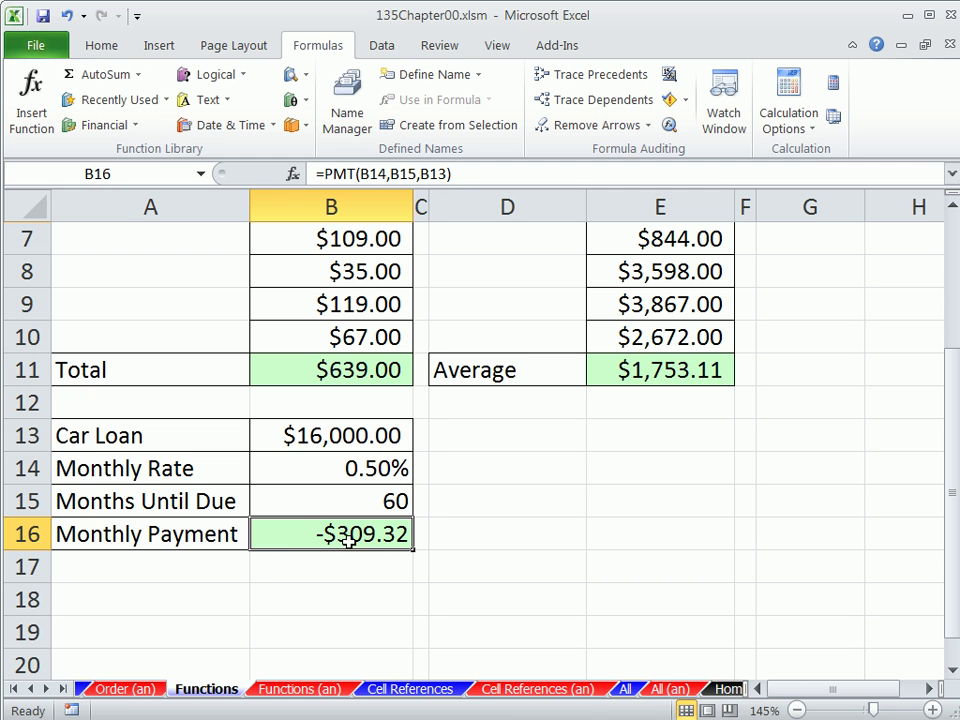
{"action": "left_click_drag", "start_coordinate": [291, 433], "coordinate": [337, 527]}
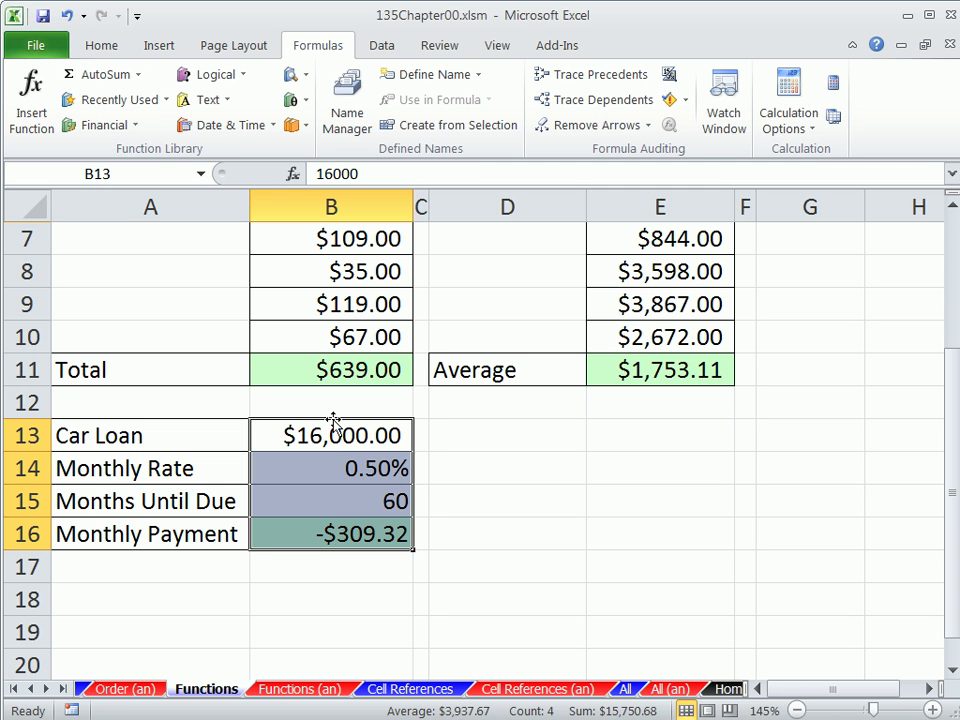
{"action": "left_click", "coordinate": [364, 534]}
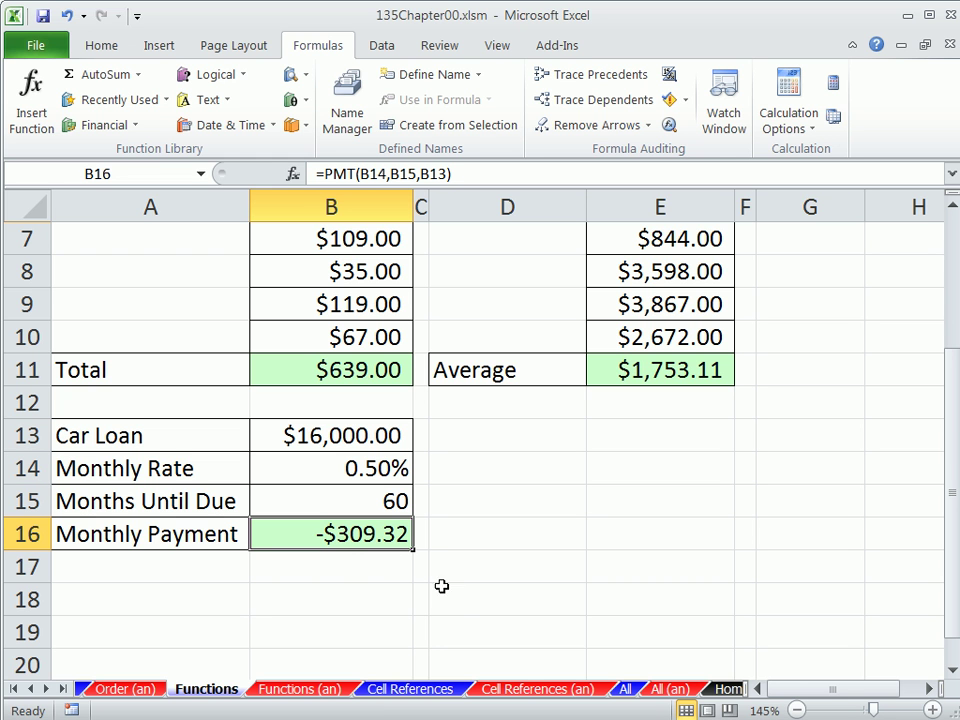
{"action": "double_click", "coordinate": [371, 536]}
{"action": "left_click", "coordinate": [321, 534]}
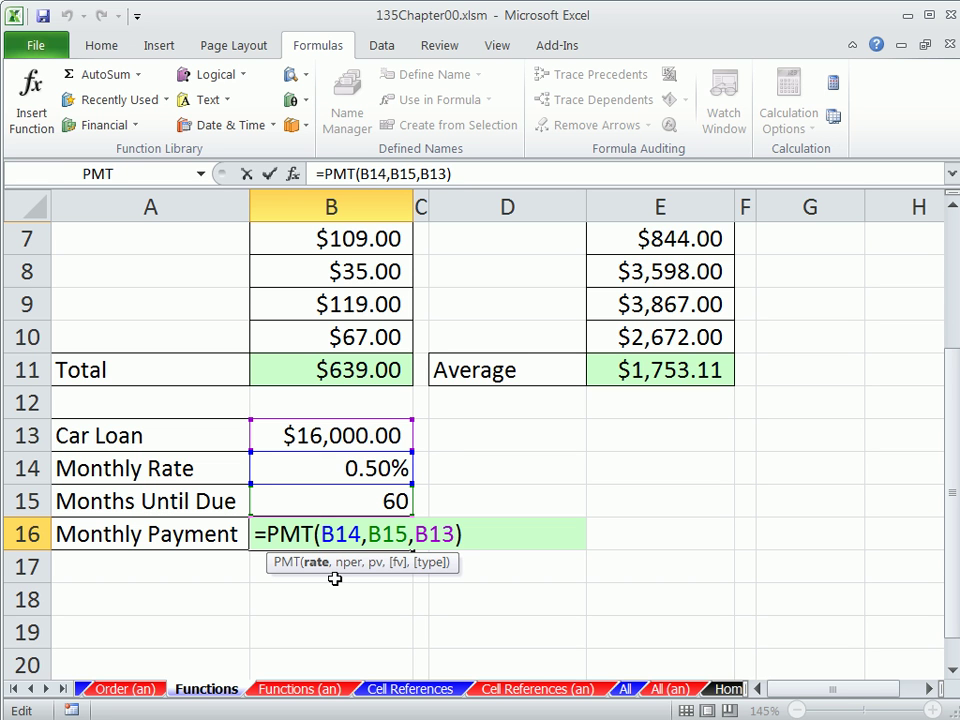
{"action": "key", "text": "ctrl+Return"}
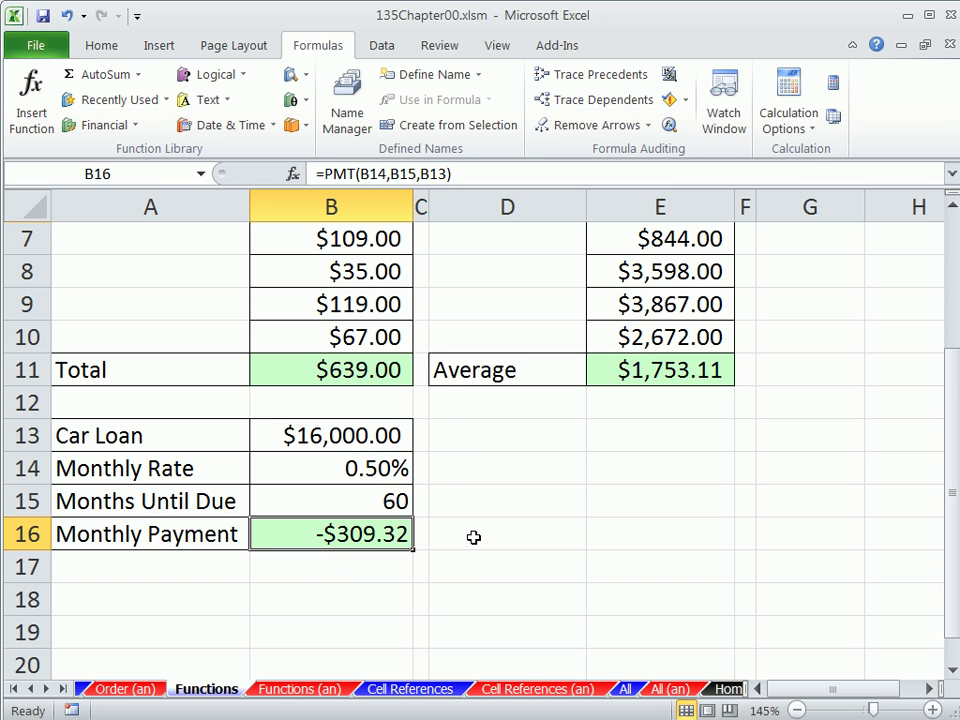
Search for a function for cell D16 with the description "slope"
{"action": "left_click", "coordinate": [472, 537]}
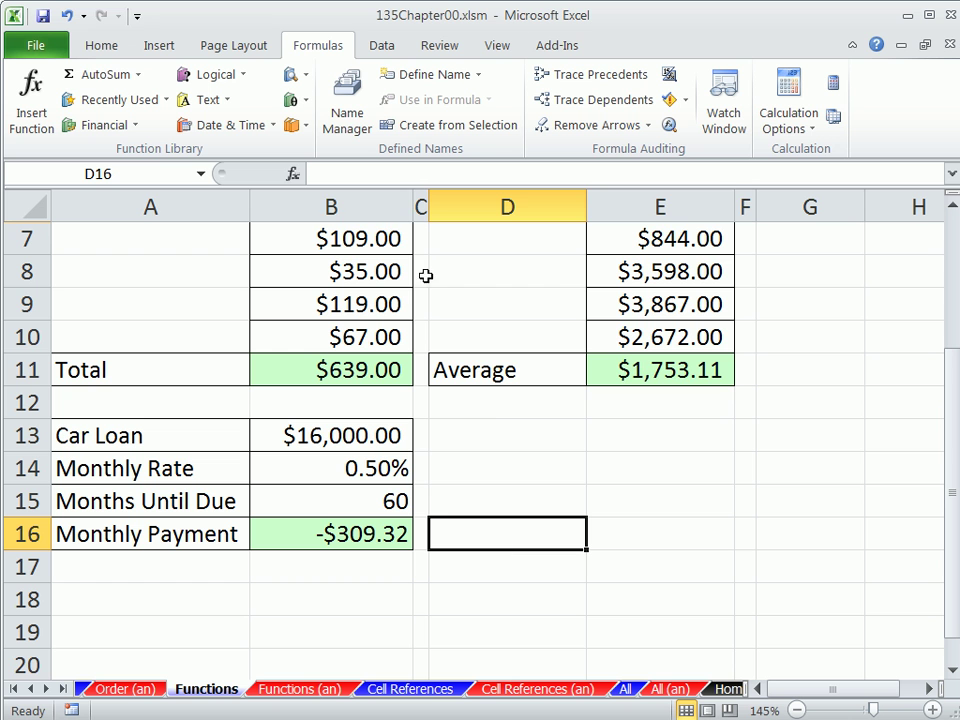
{"action": "left_click", "coordinate": [293, 175]}
{"action": "left_click_drag", "start_coordinate": [598, 182], "coordinate": [424, 214]}
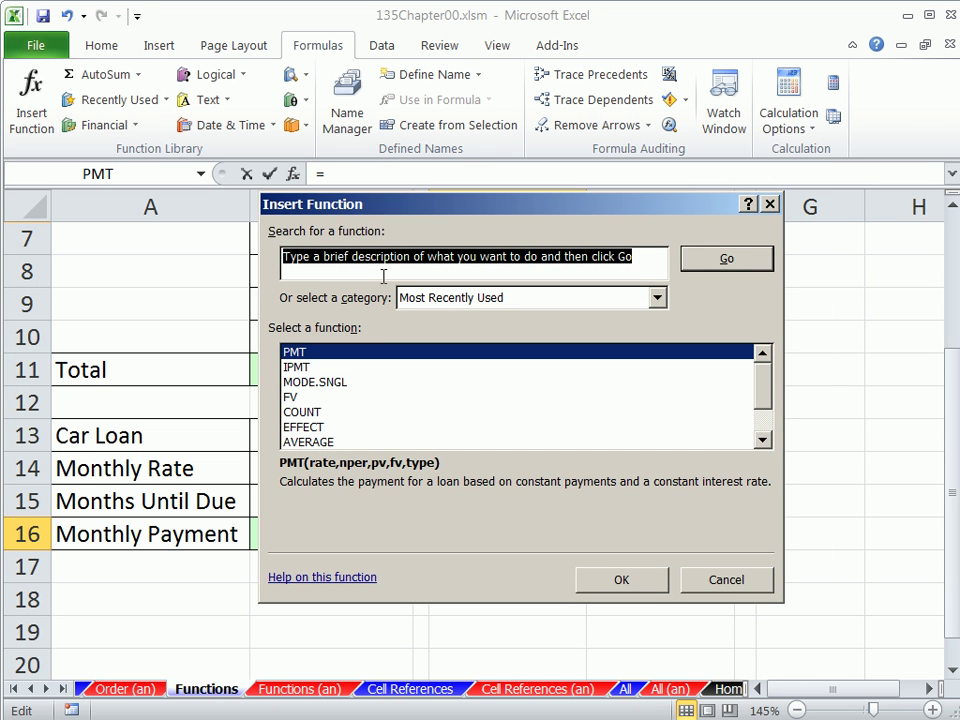
{"action": "type", "text": "slope"}
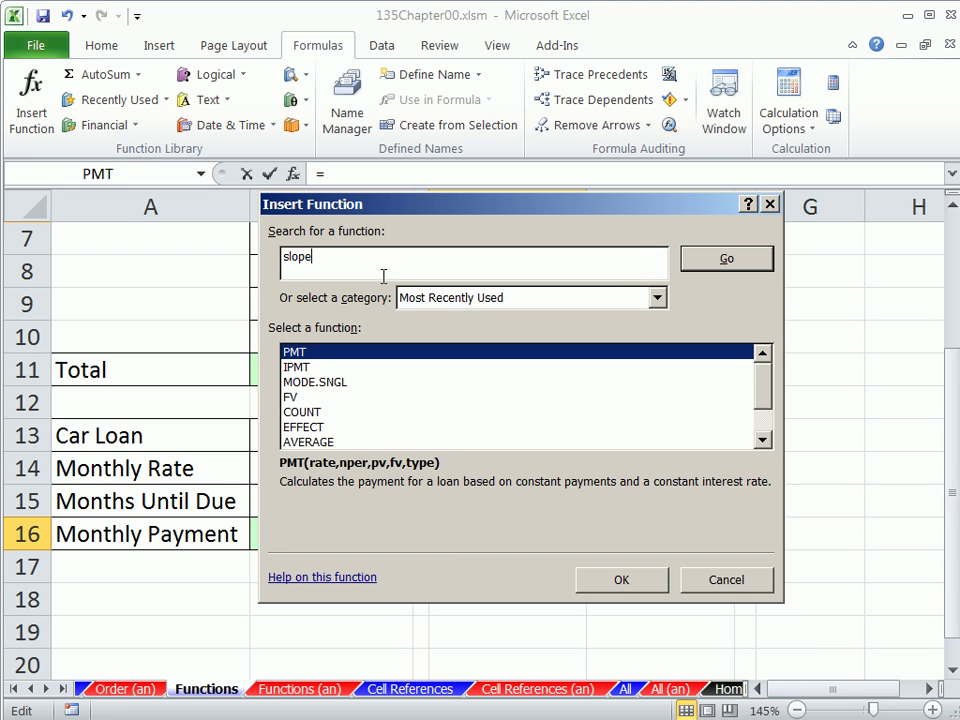
{"action": "key", "text": "Return"}
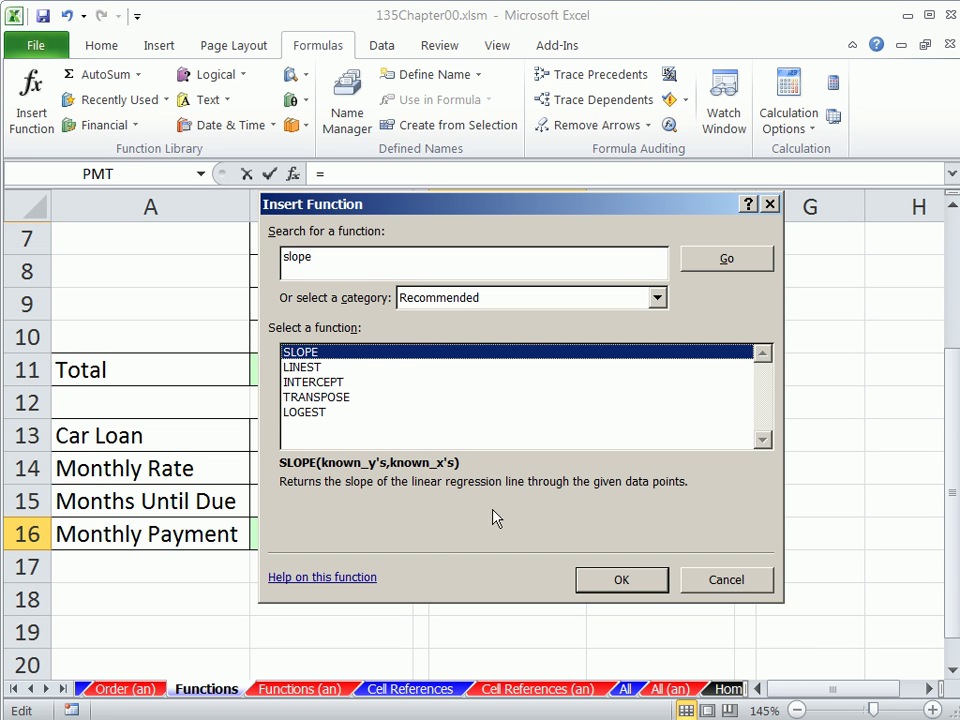
Replace the function search description with "straight line" and run the search
{"action": "left_click_drag", "start_coordinate": [372, 262], "coordinate": [276, 262]}
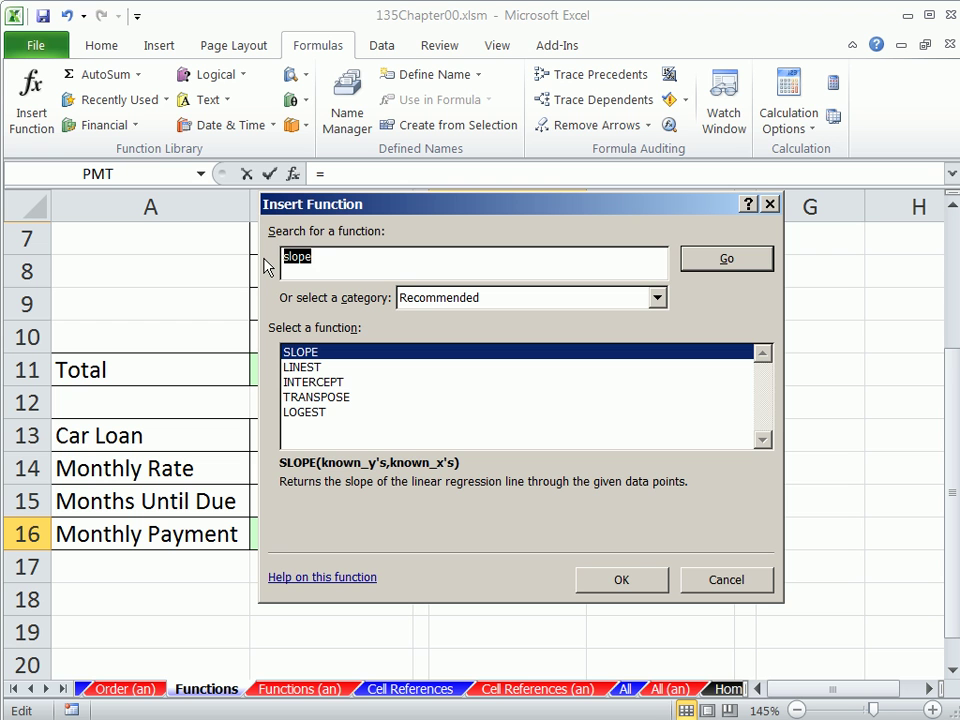
{"action": "type", "text": "straight line"}
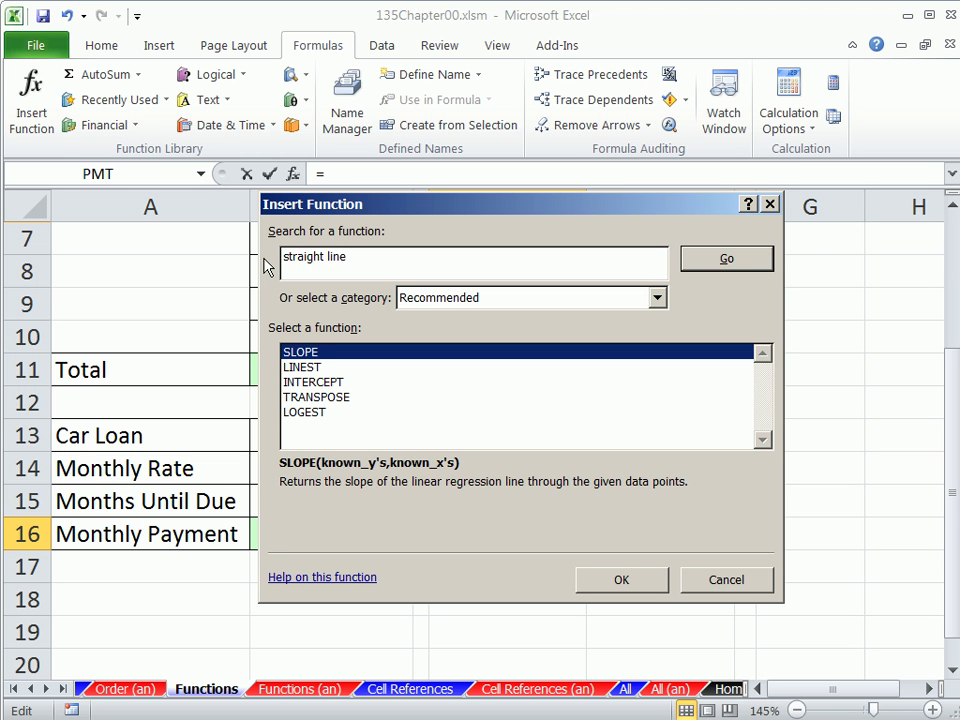
{"action": "left_click", "coordinate": [731, 266]}
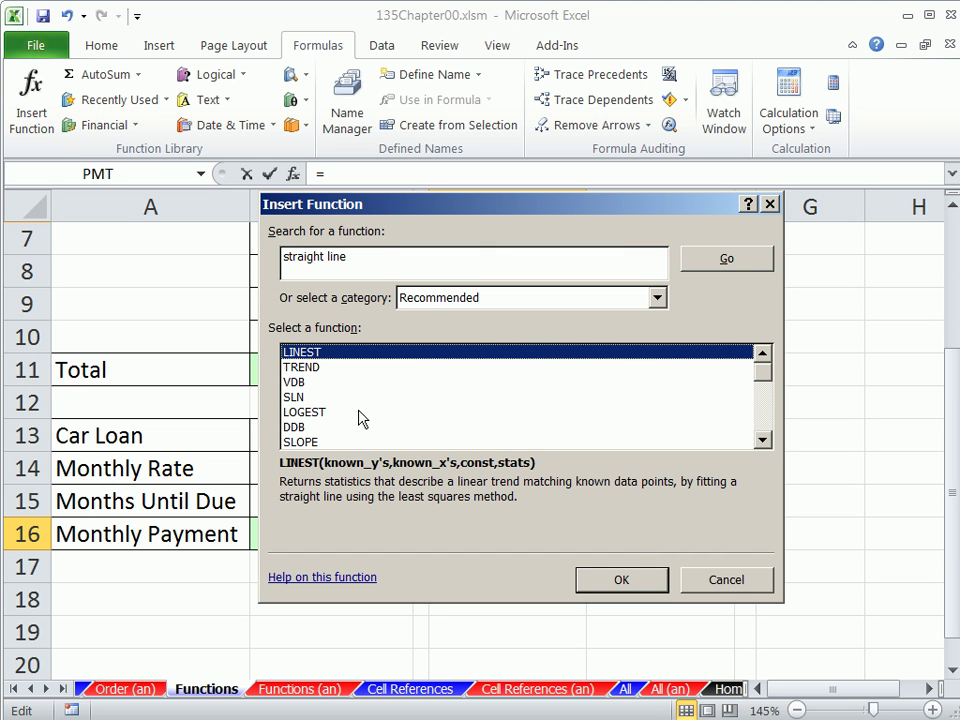
Read the descriptions of TREND, VDB, SLN and DDB in the search results for "straight line"
{"action": "left_click", "coordinate": [300, 366]}
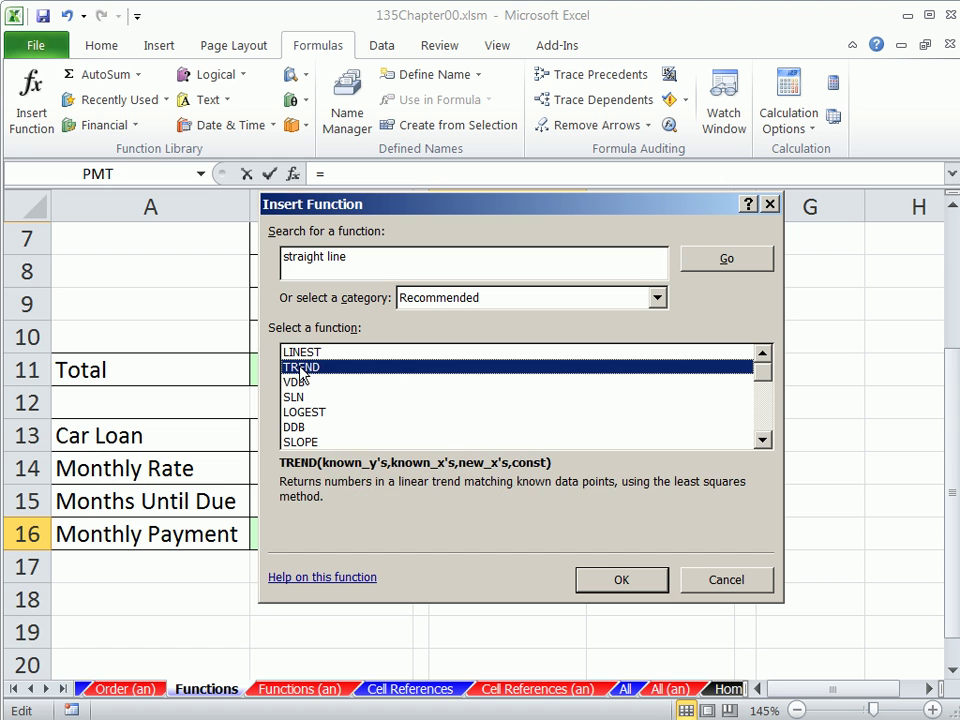
{"action": "left_click", "coordinate": [298, 383]}
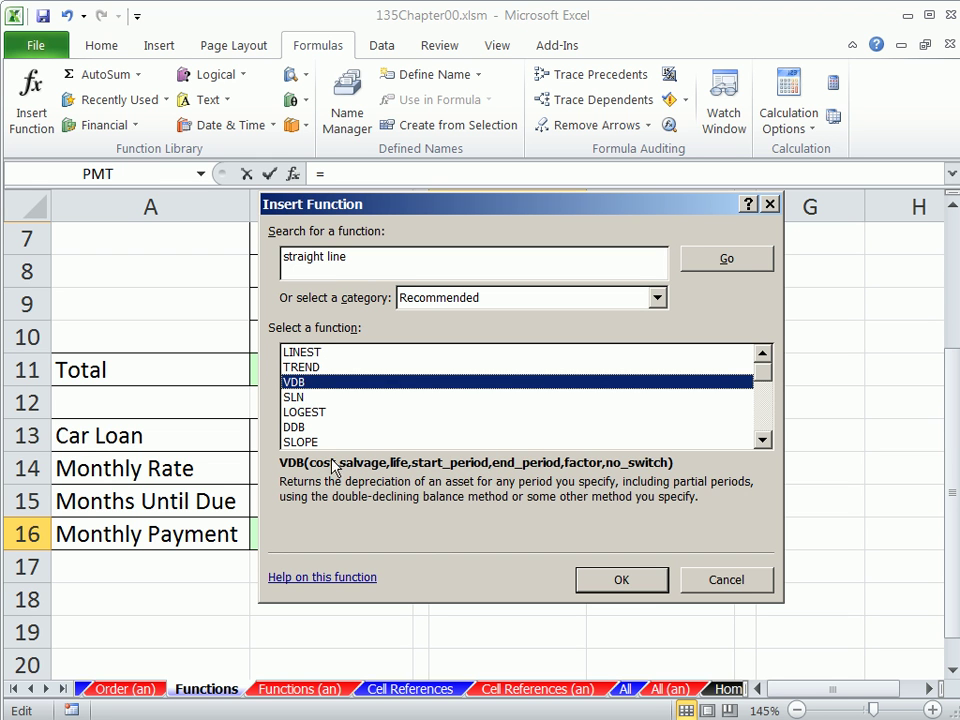
{"action": "left_click", "coordinate": [297, 397]}
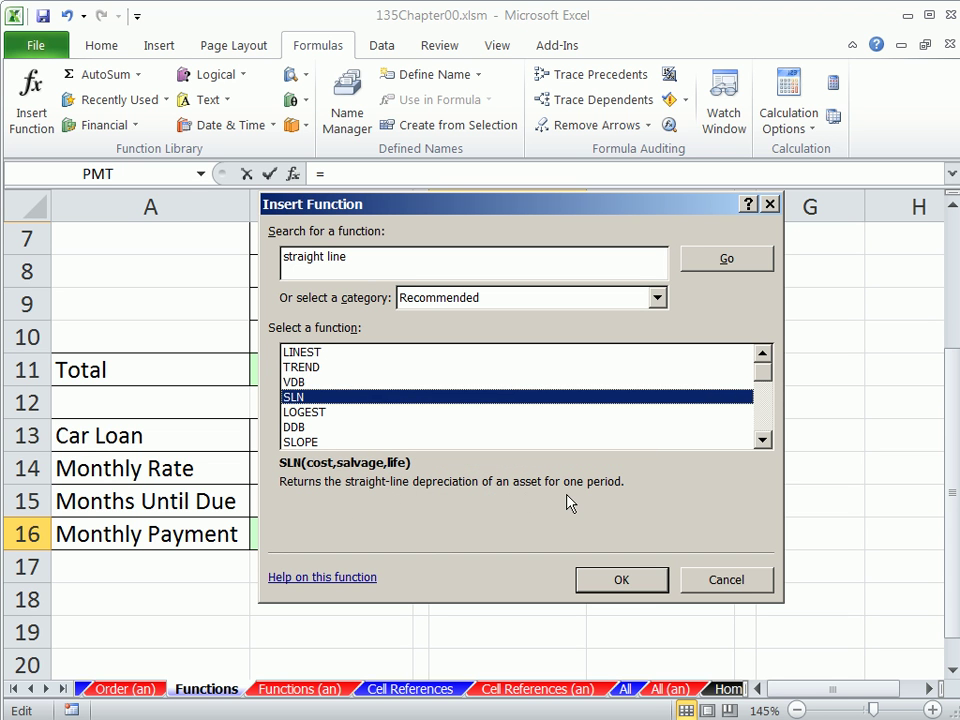
{"action": "left_click", "coordinate": [293, 427]}
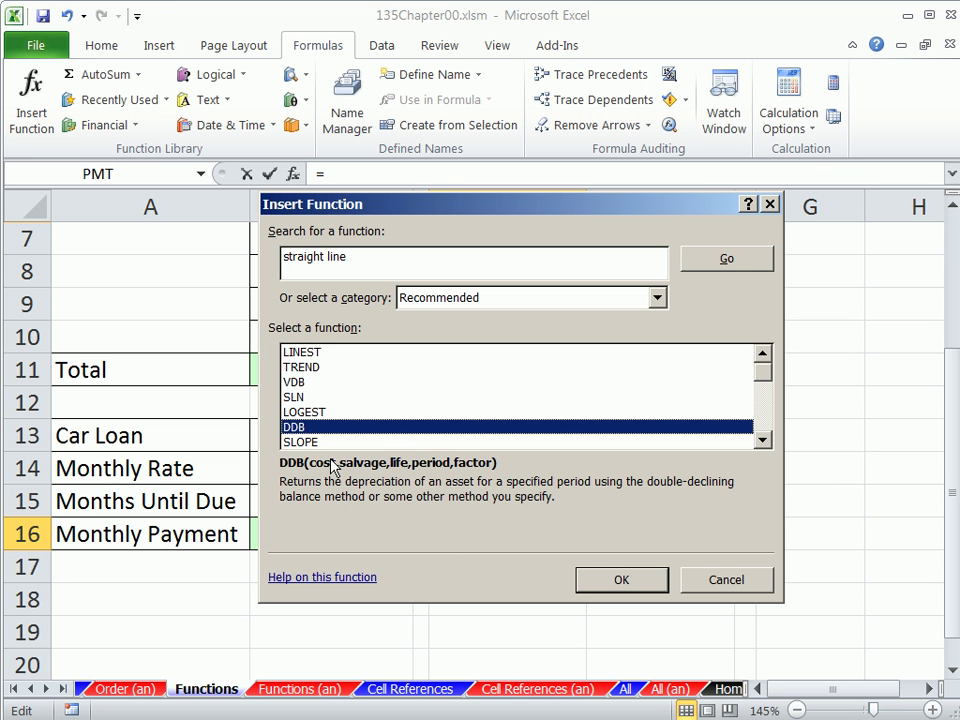
List all functions alphabetically, read the descriptions of ACCRINTM, ACOS and ACOSH, and leave the function search without inserting anything
{"action": "left_click_drag", "start_coordinate": [317, 206], "coordinate": [300, 225]}
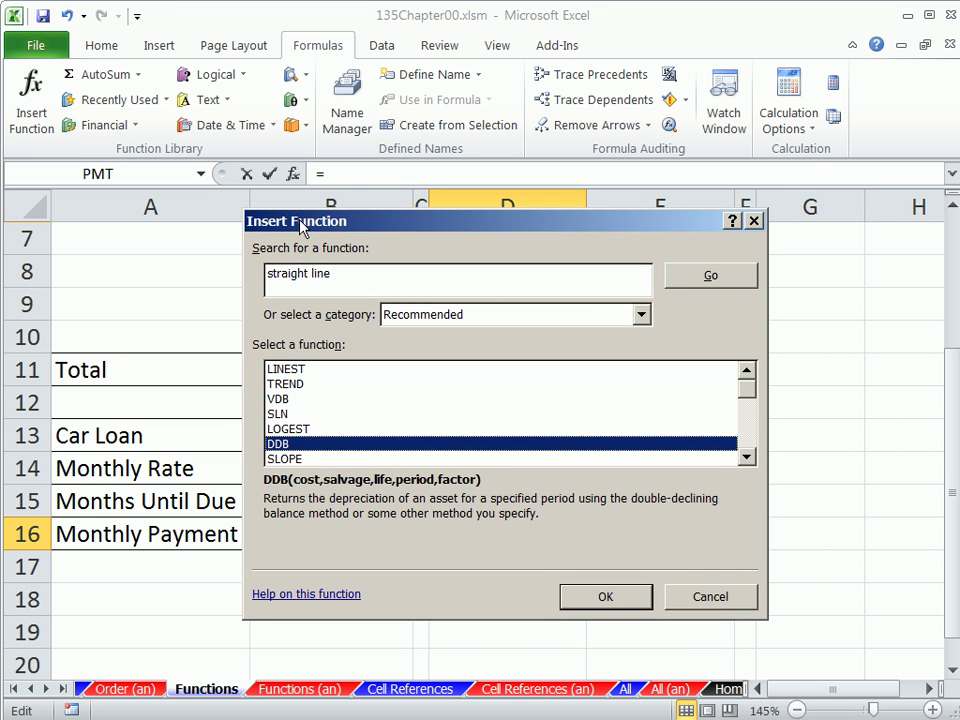
{"action": "left_click", "coordinate": [641, 314]}
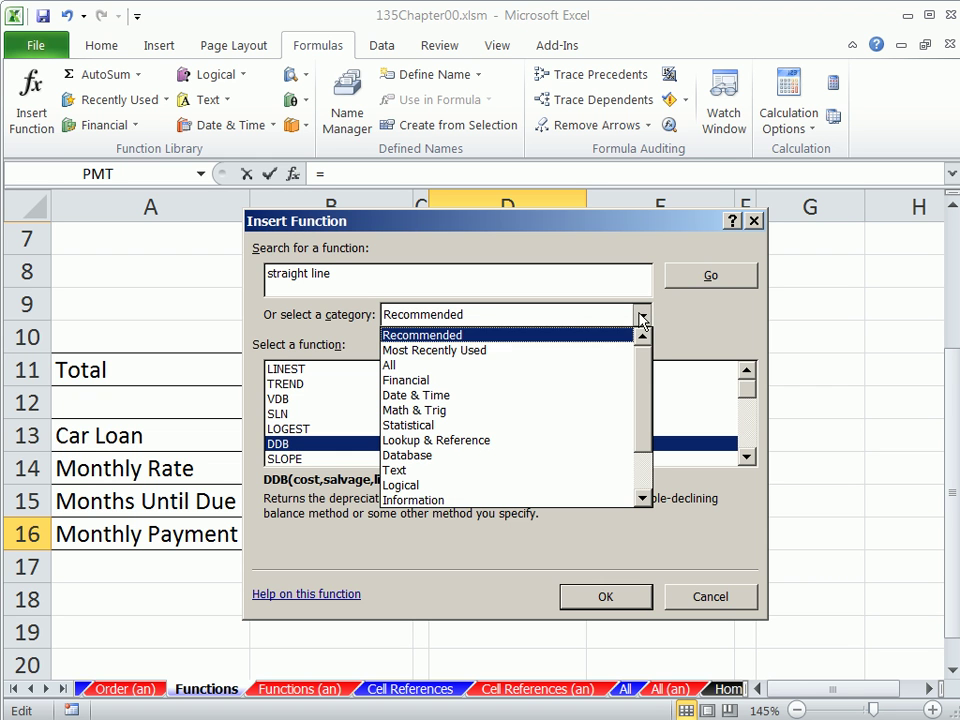
{"action": "left_click", "coordinate": [398, 367]}
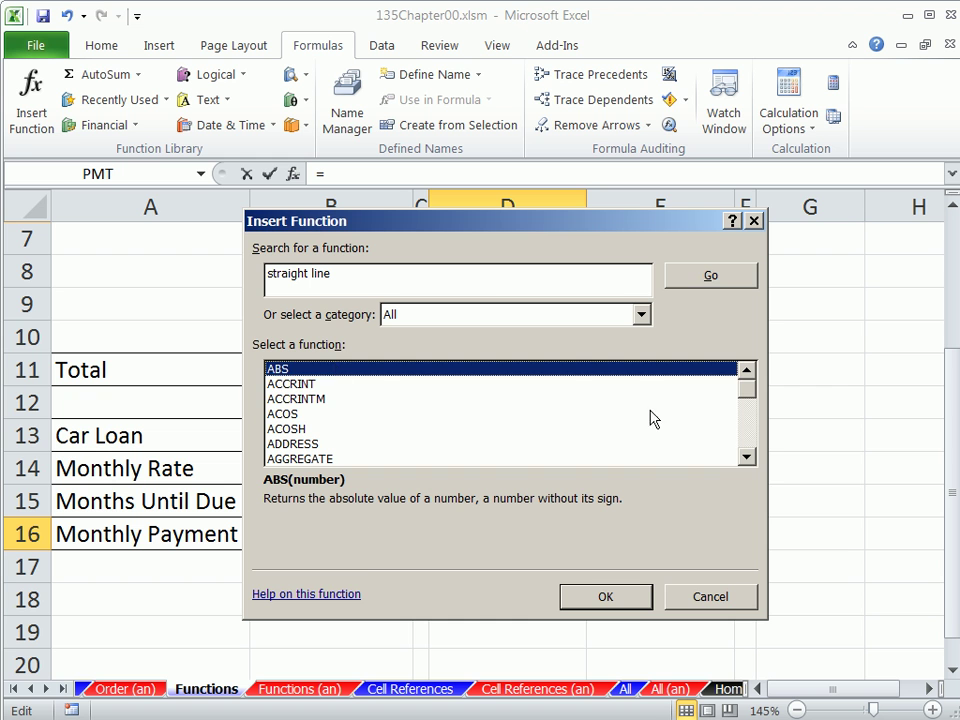
{"action": "left_click", "coordinate": [290, 400]}
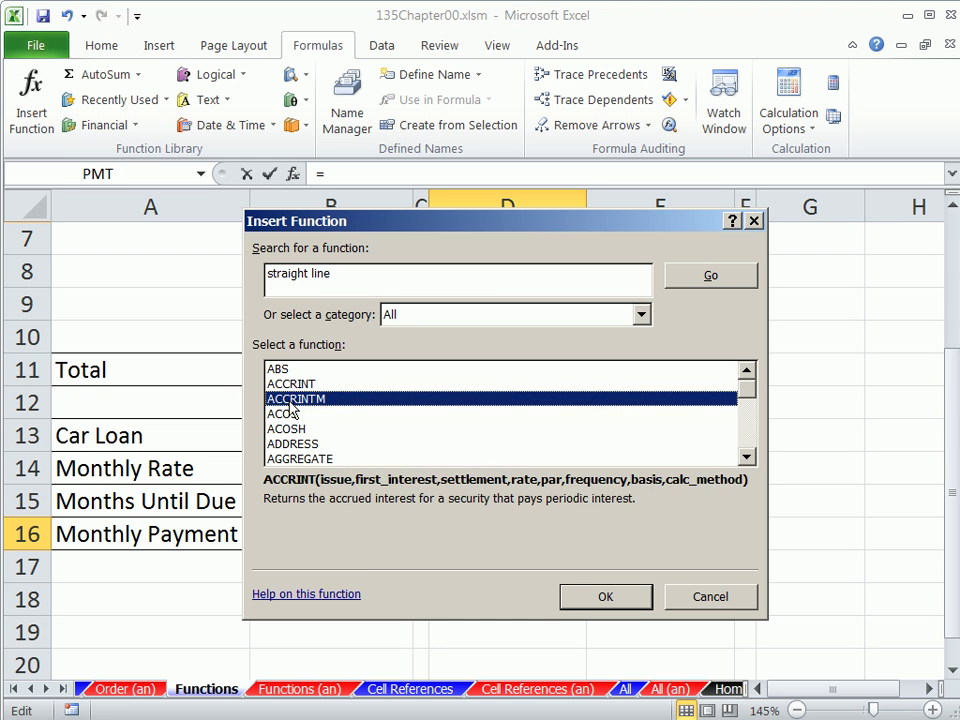
{"action": "left_click", "coordinate": [290, 413]}
{"action": "left_click", "coordinate": [295, 428]}
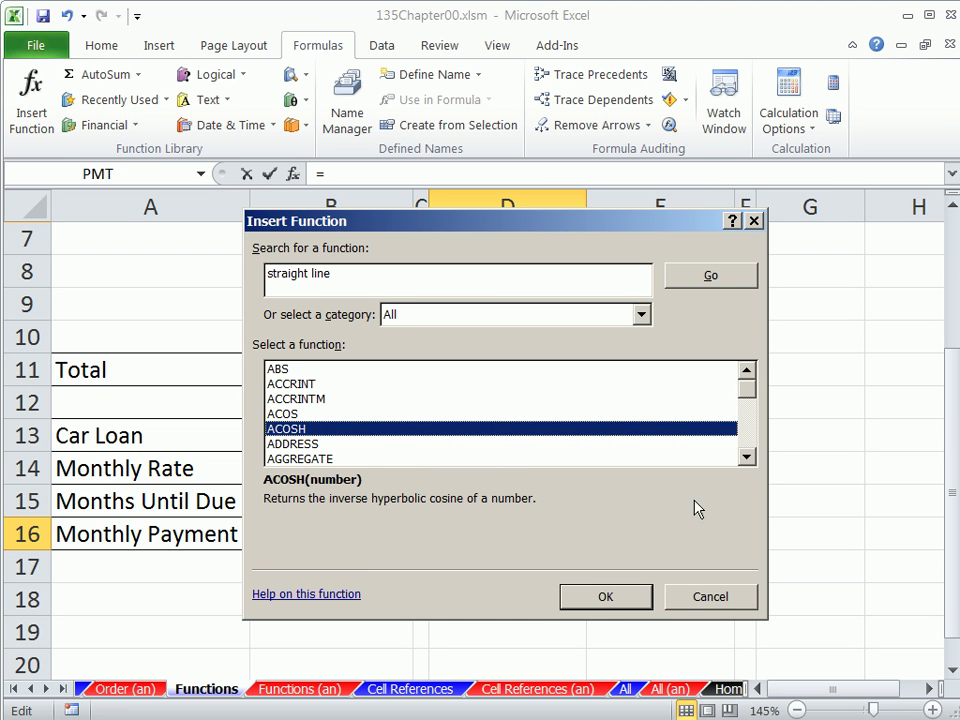
{"action": "left_click", "coordinate": [700, 598]}
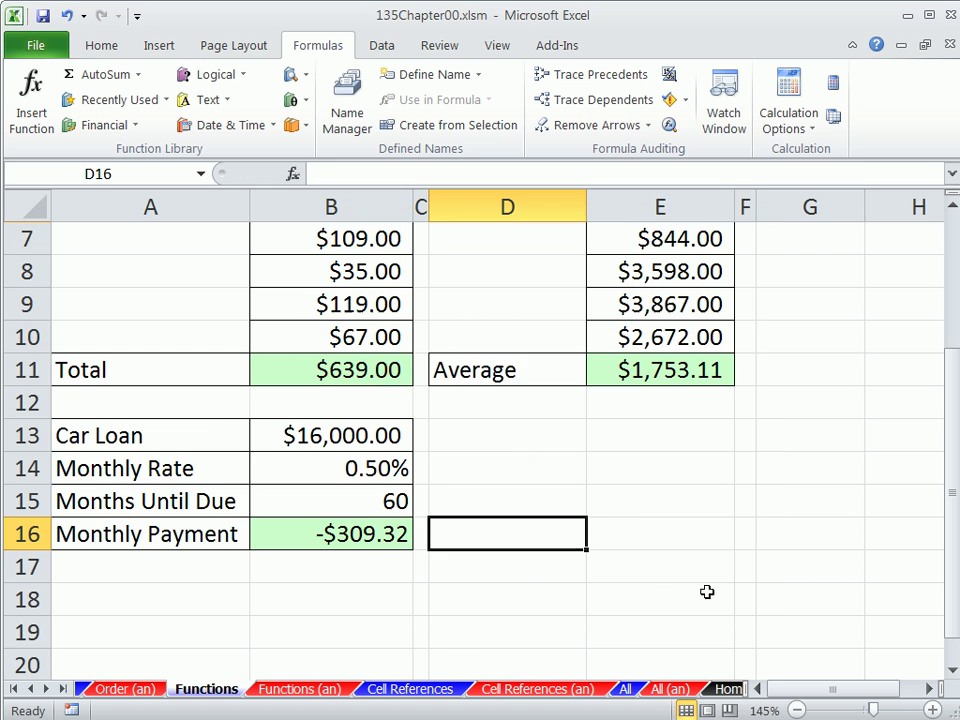
{"action": "scroll", "coordinate": [517, 594], "scroll_direction": "up", "scroll_amount": 2}
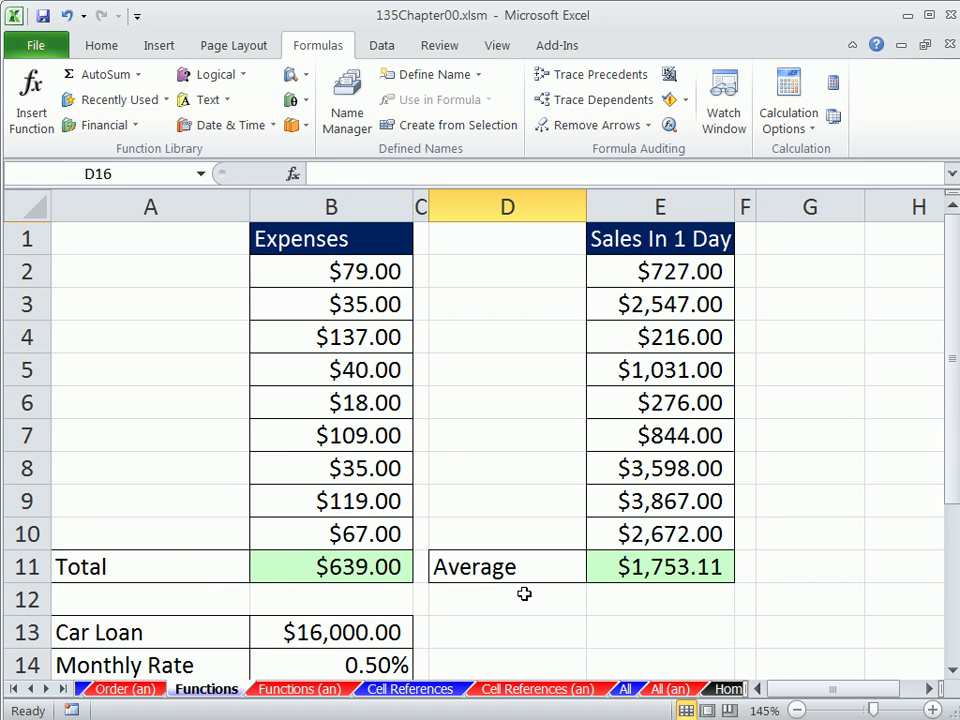
{"action": "scroll", "coordinate": [519, 594], "scroll_direction": "down", "scroll_amount": 2, "text": "ctrl"}
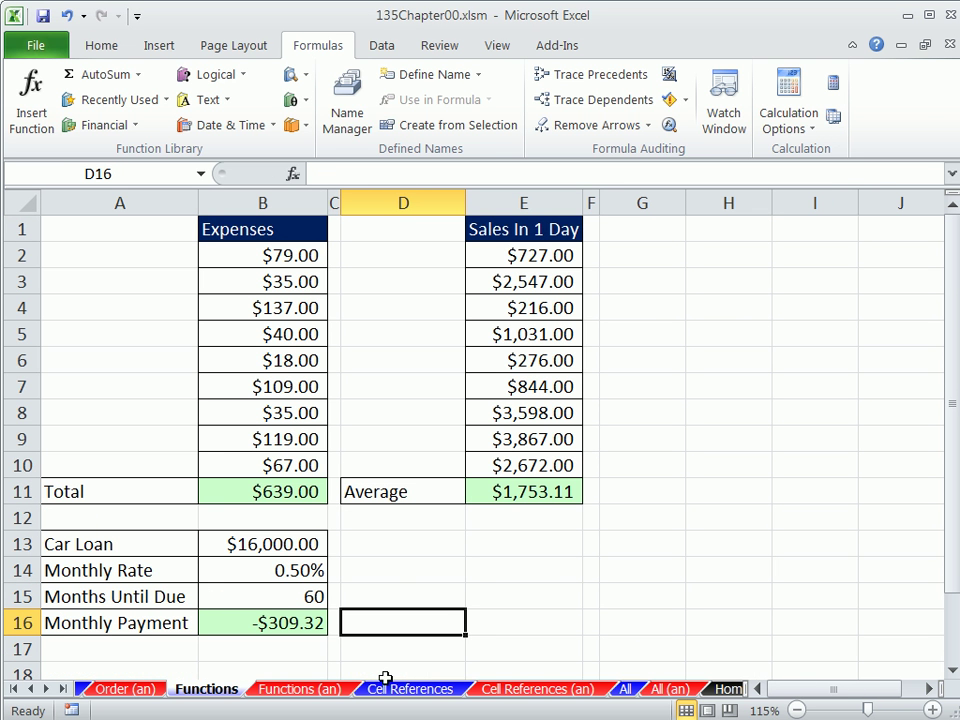